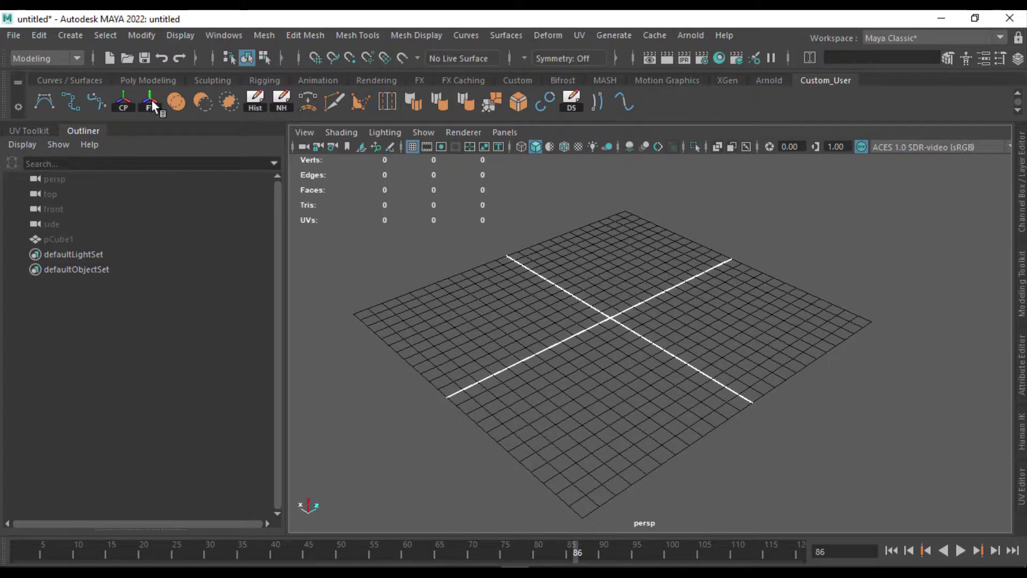
Create a NURBS circle at the origin and scale it up uniformly to reach beyond the grid's edges.
left_click(83, 81)
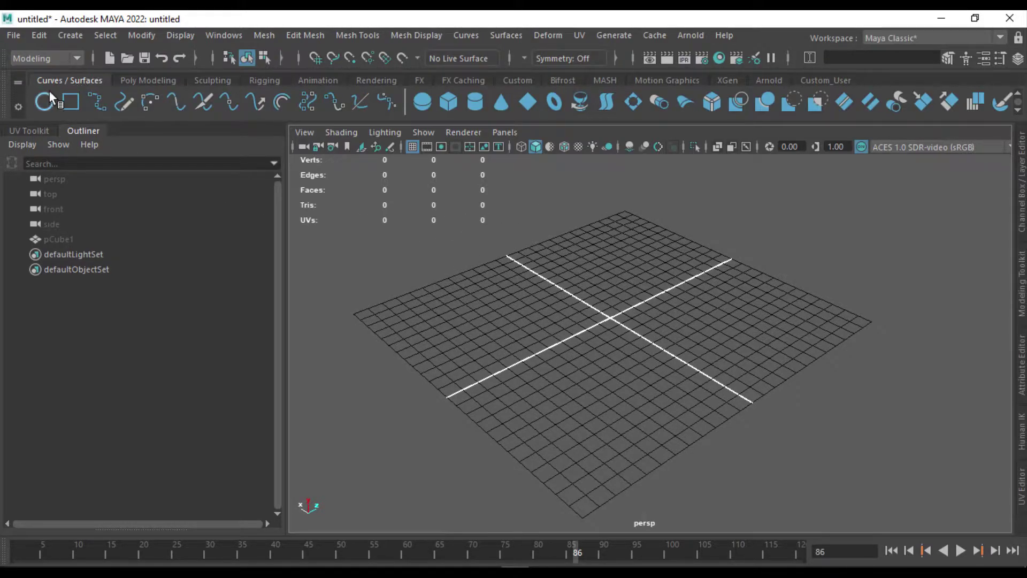
left_click(42, 103)
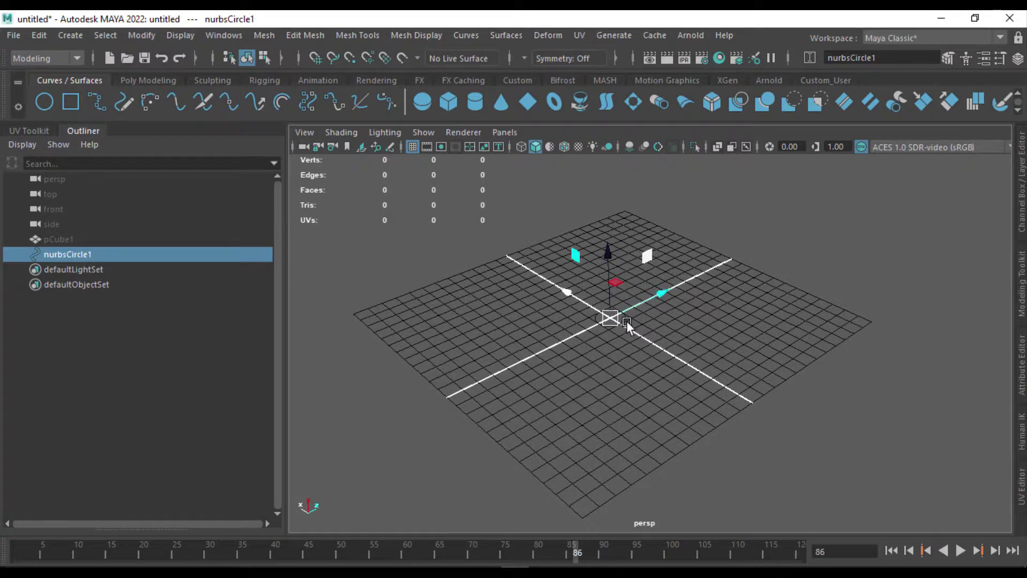
left_click_drag(610, 318, 581, 305)
left_click(895, 364)
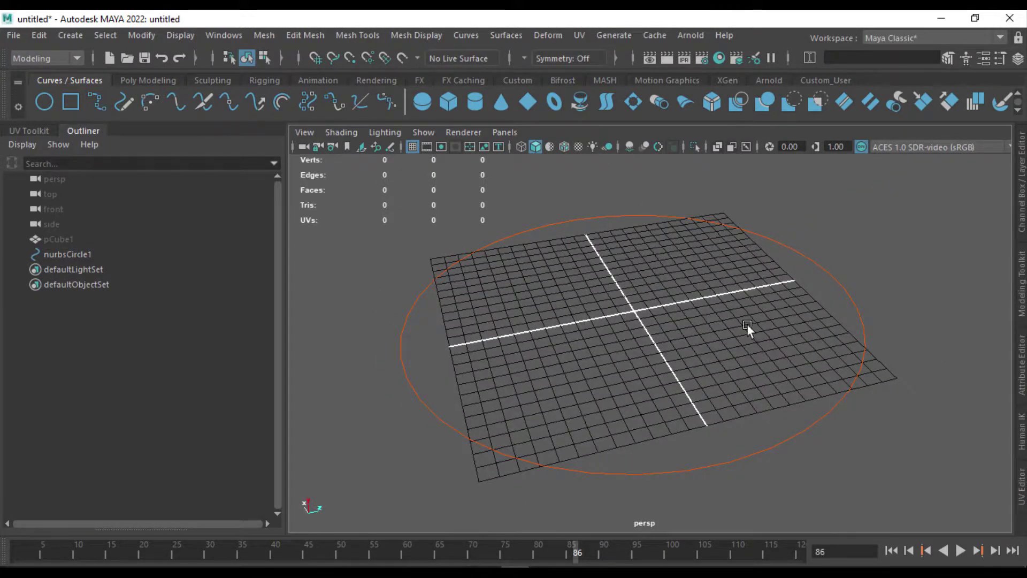
left_click_drag(747, 323, 734, 342, "alt")
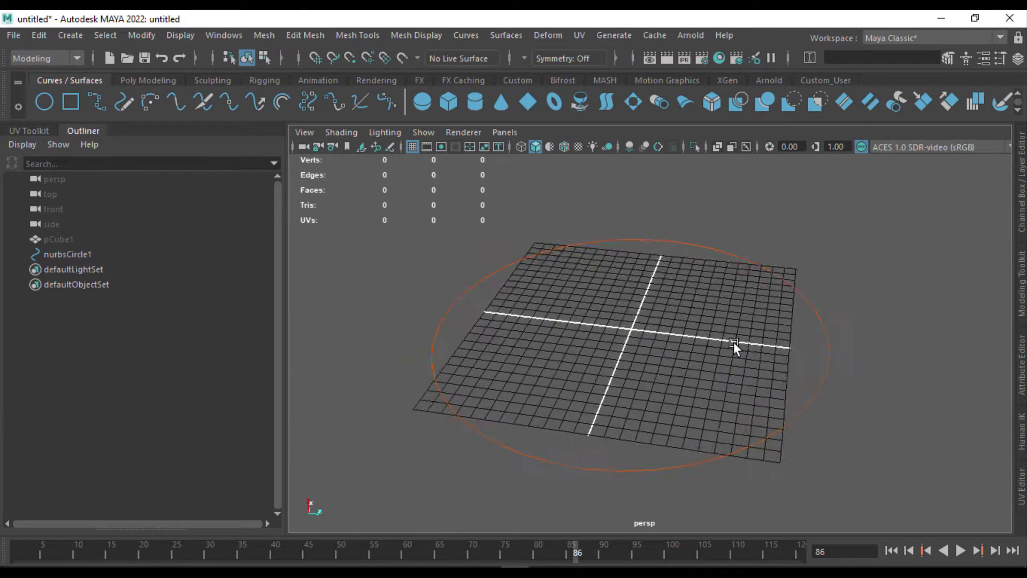
scroll(702, 335, "up", 3)
left_click_drag(530, 308, 557, 305, "alt")
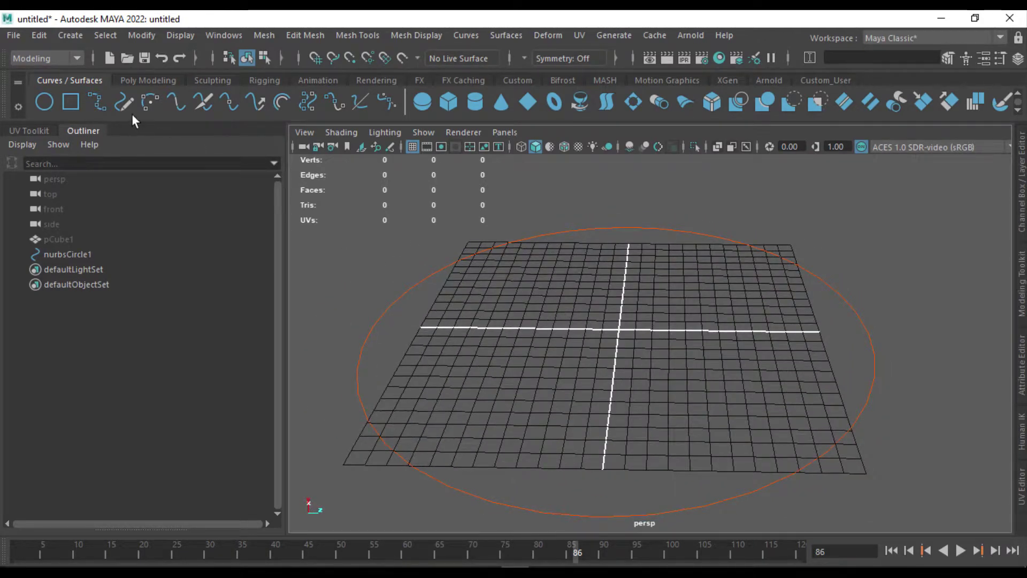
Create a polygon cube at the grid's centre and scale it up uniformly to span a few grid squares.
left_click(153, 81)
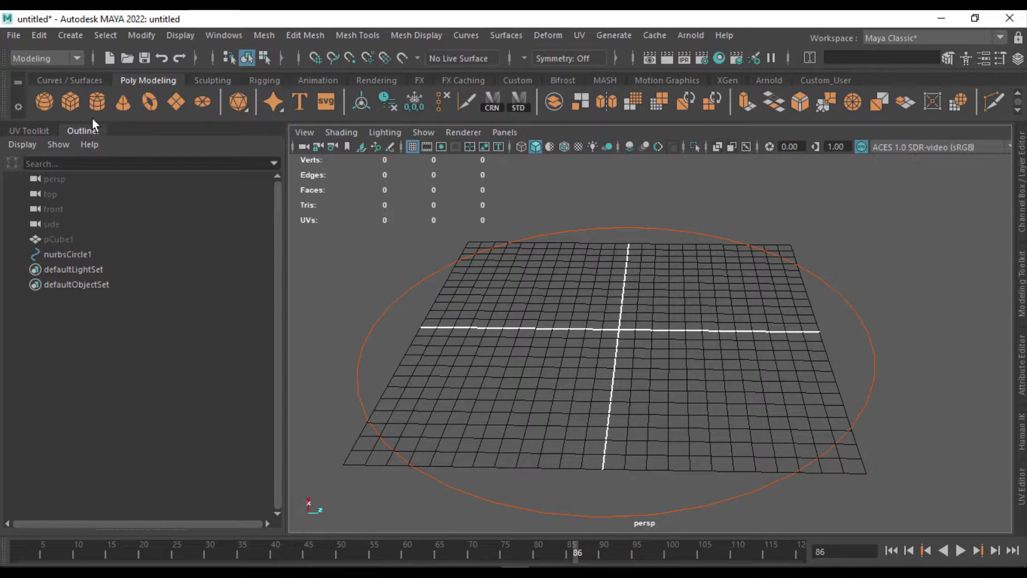
left_click(71, 101)
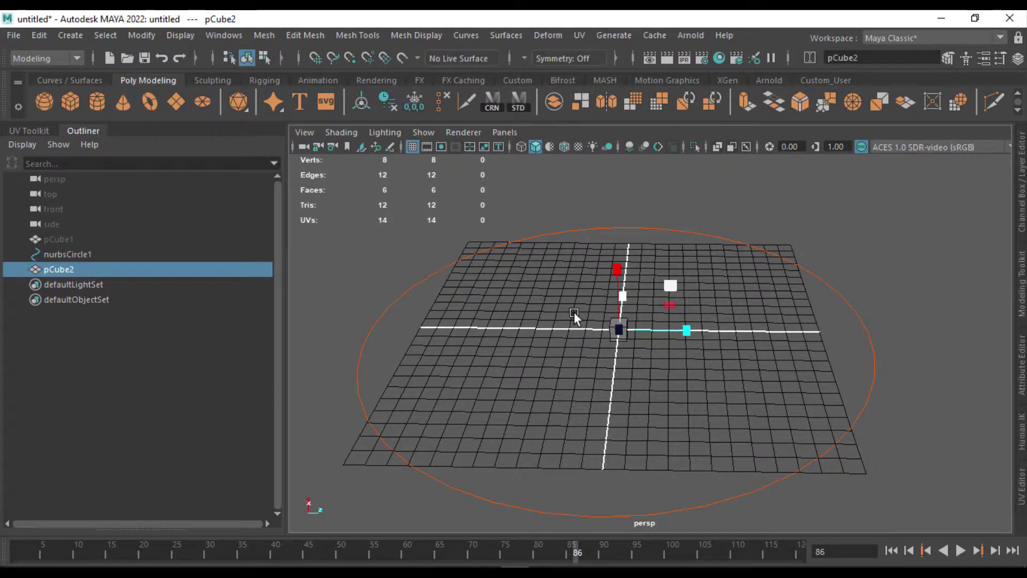
scroll(573, 312, "up", 3)
left_click(744, 285)
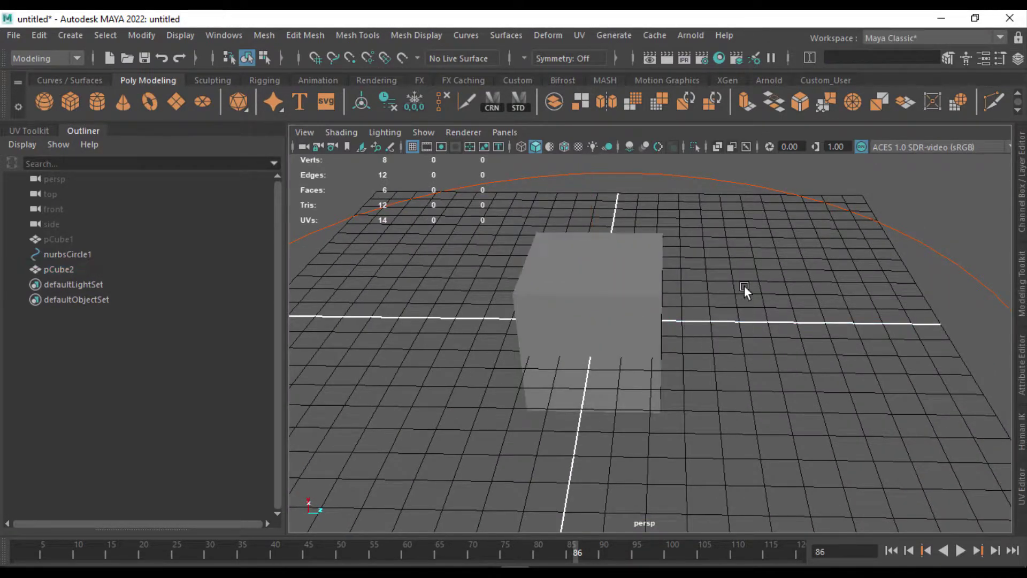
scroll(698, 305, "down", 5)
left_click(667, 315)
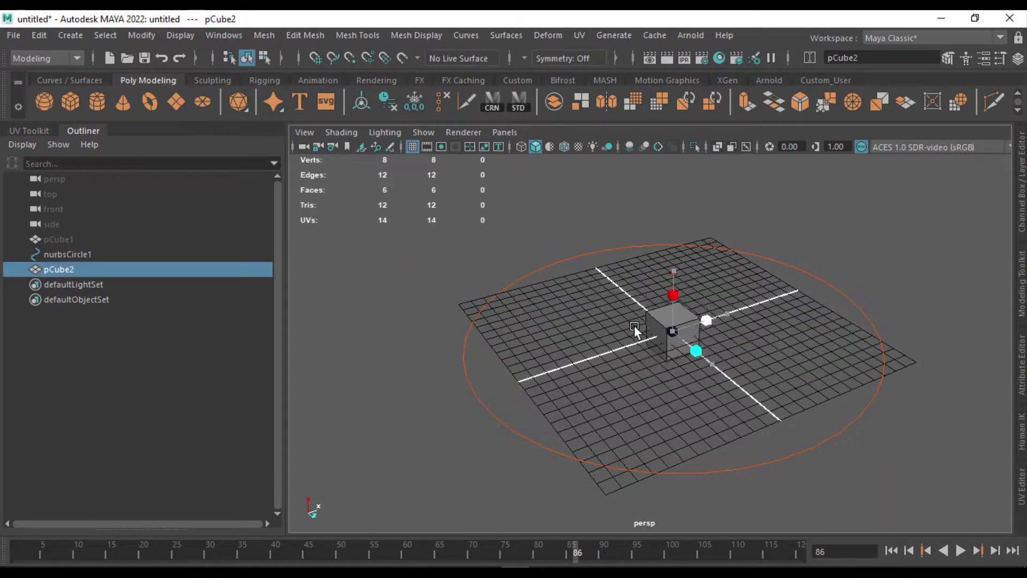
mouse_move(634, 327)
left_mouse_down()
mouse_move(661, 333)
mouse_move(642, 330)
left_mouse_up()
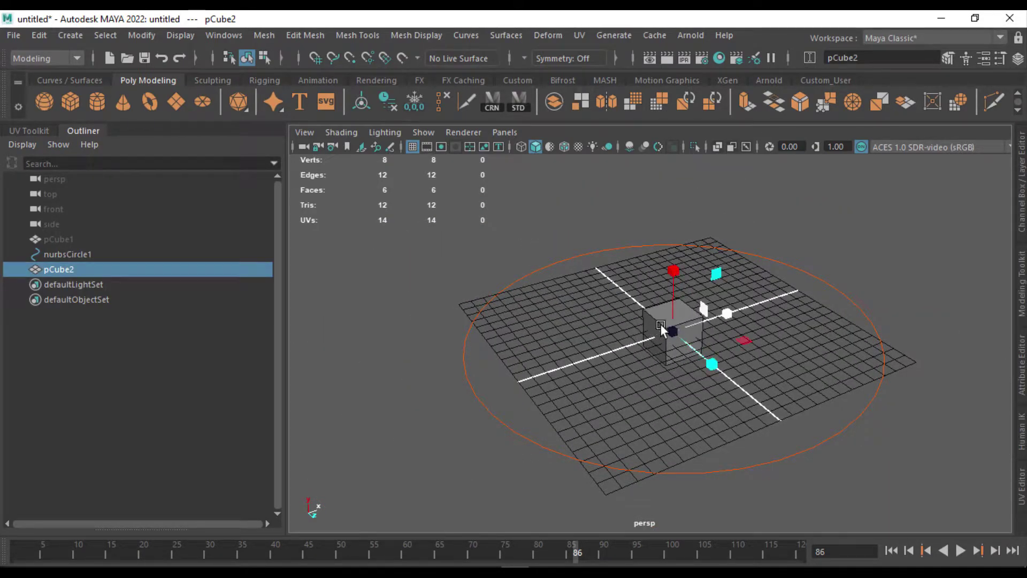
left_click(765, 289)
middle_click_drag(771, 300, 709, 305, "alt")
scroll(661, 310, "up", 2)
left_click(619, 323)
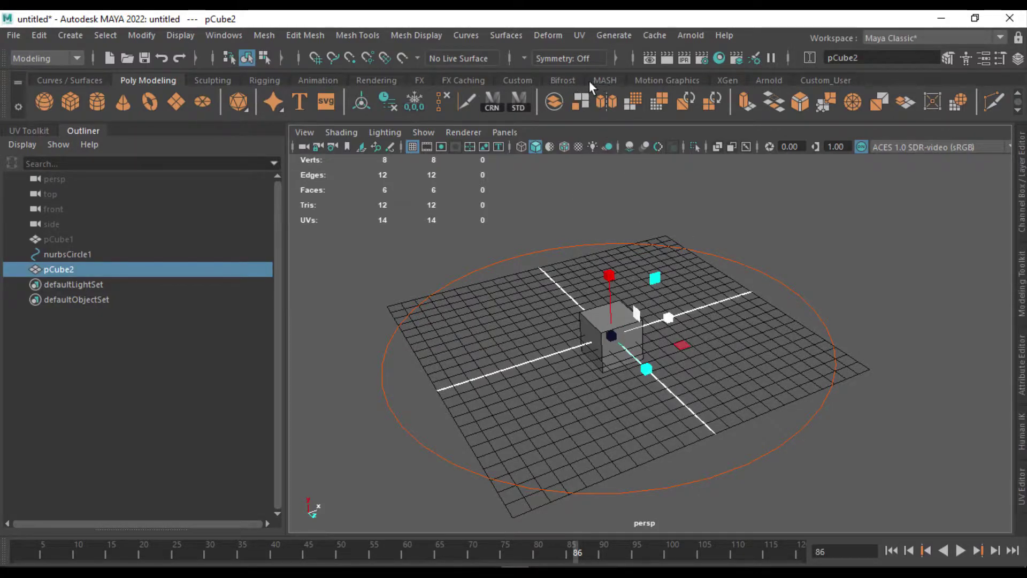
Create a MASH network from the selected cube.
left_click(611, 81)
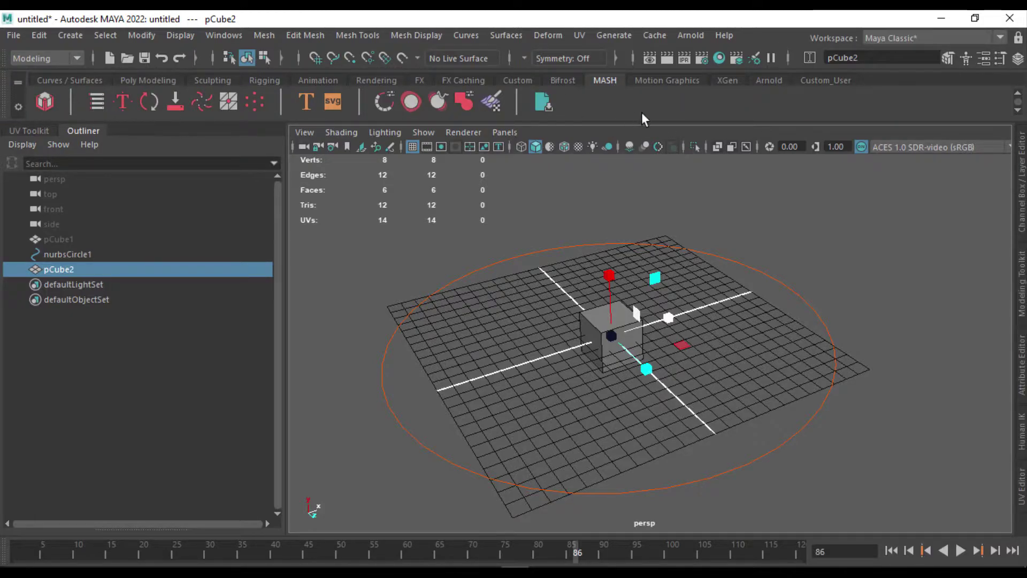
left_click(52, 59)
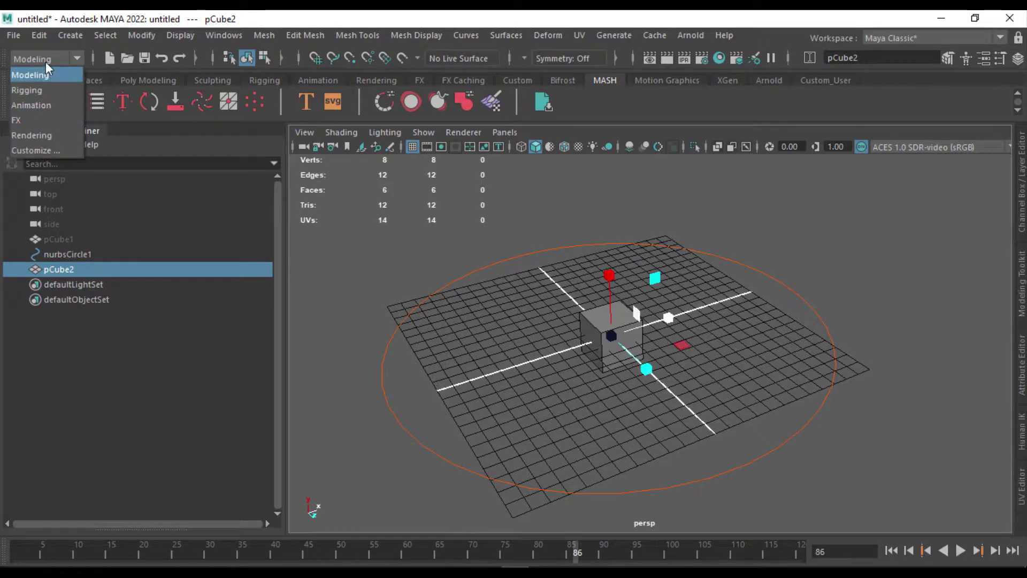
left_click(48, 60)
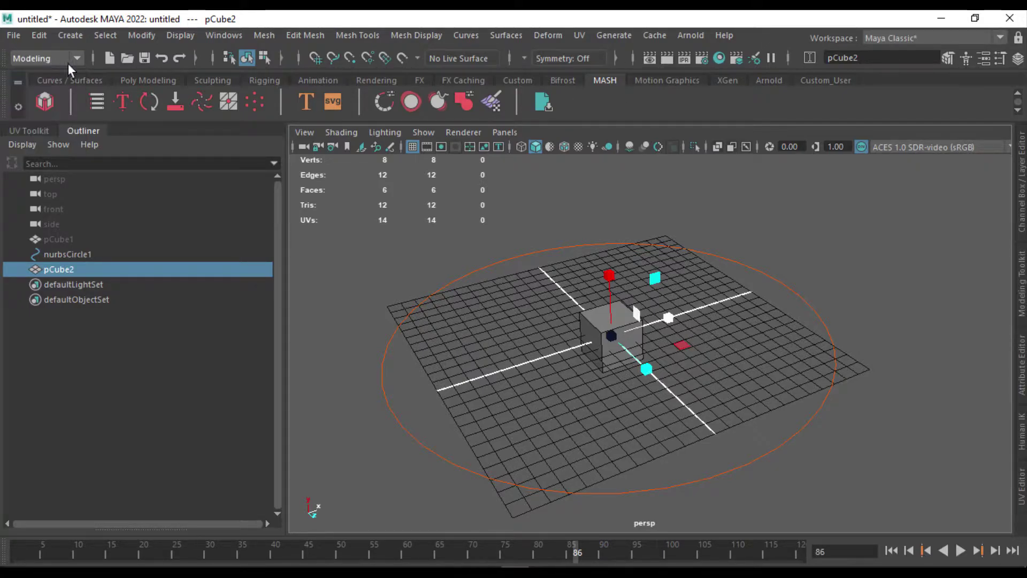
left_click_drag(669, 365, 693, 397, "alt")
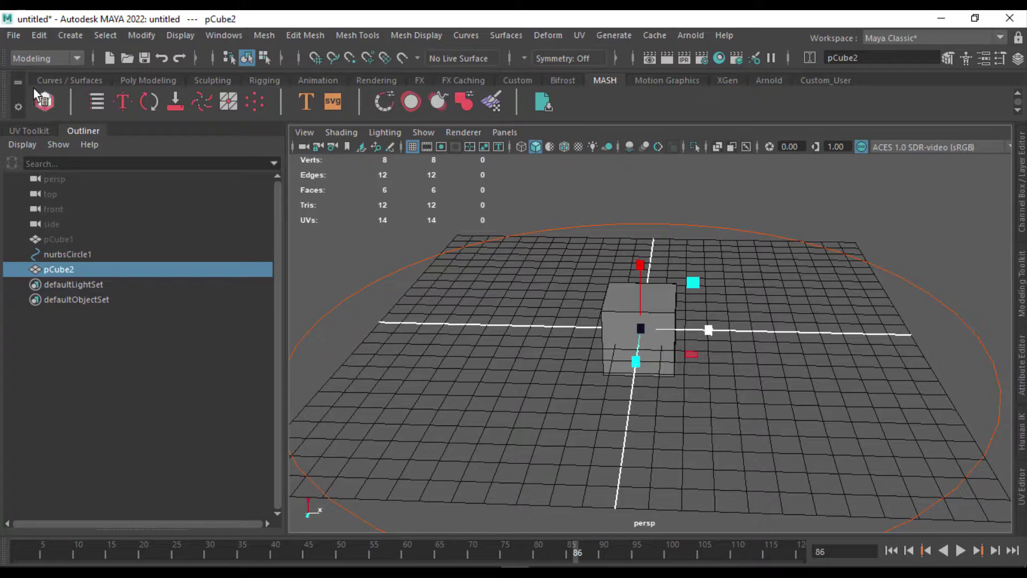
left_click(43, 107)
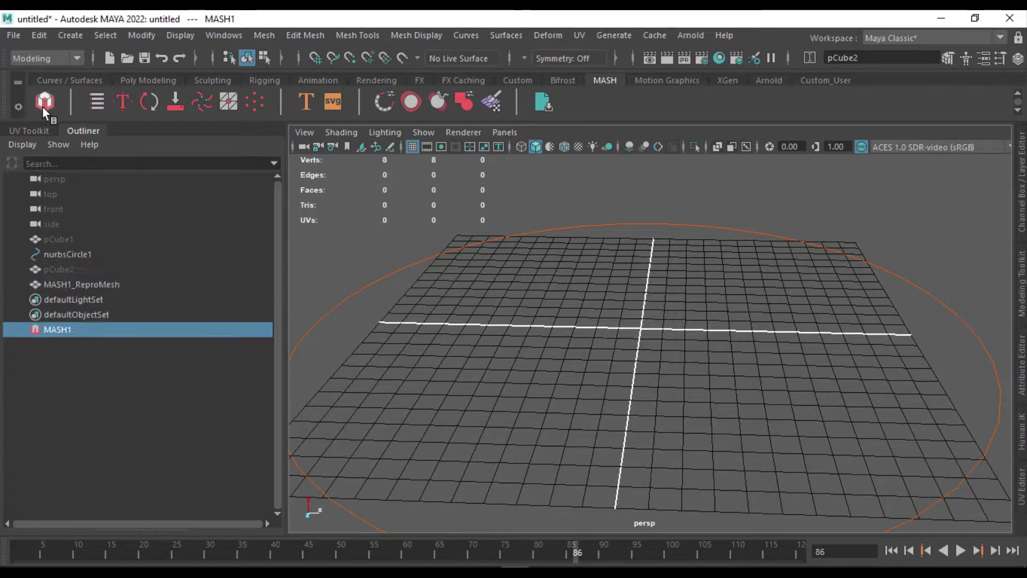
scroll(806, 338, "down", 2)
left_click_drag(717, 268, 738, 295, "alt")
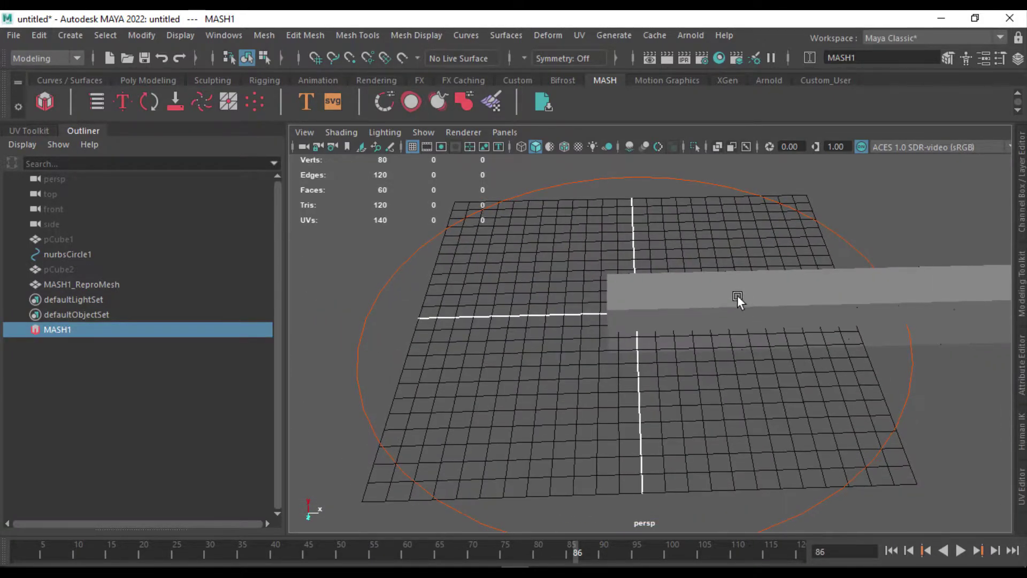
Select the MASH1_ReproMesh object and show the MASH1 waiter settings with its available nodes in the Attribute Editor.
left_click(738, 296)
left_click_drag(727, 331, 623, 326, "alt")
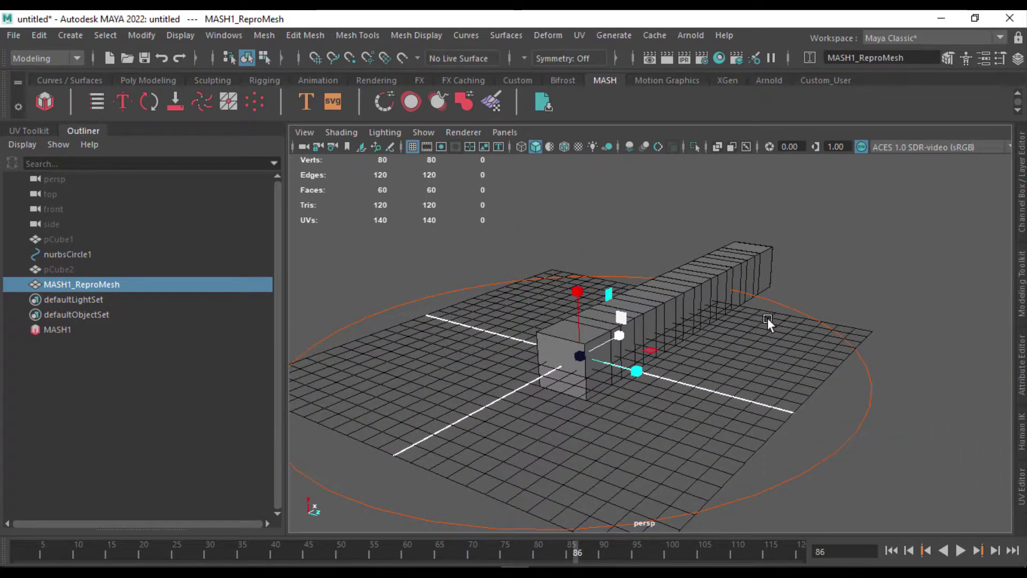
left_click_drag(767, 318, 864, 309, "alt")
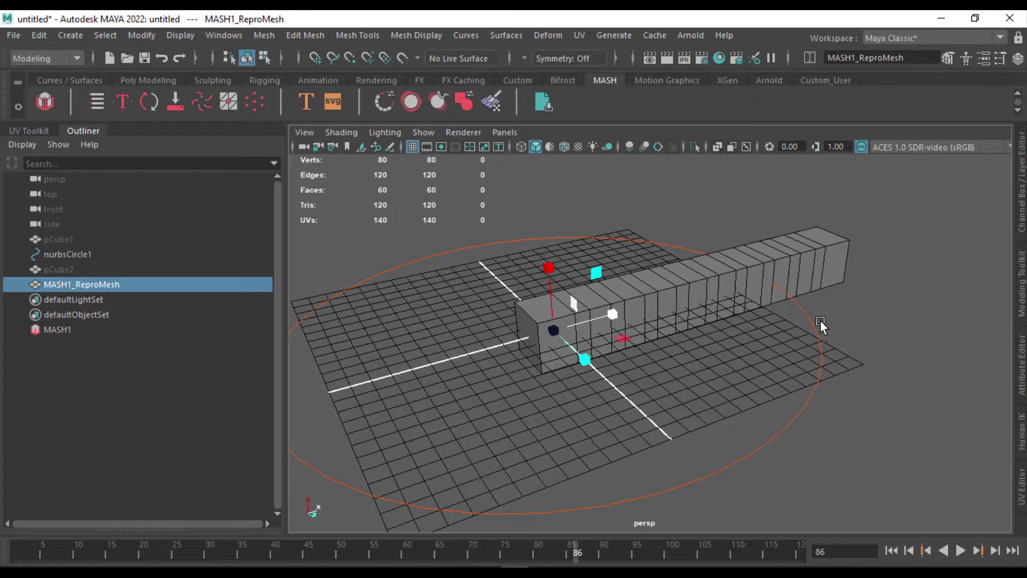
left_click(1020, 391)
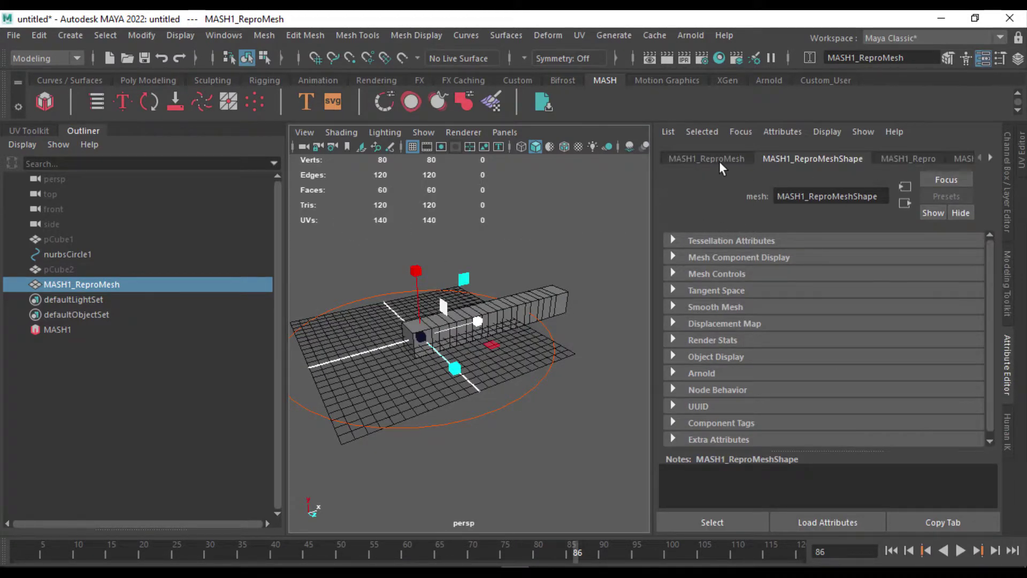
left_click(991, 158)
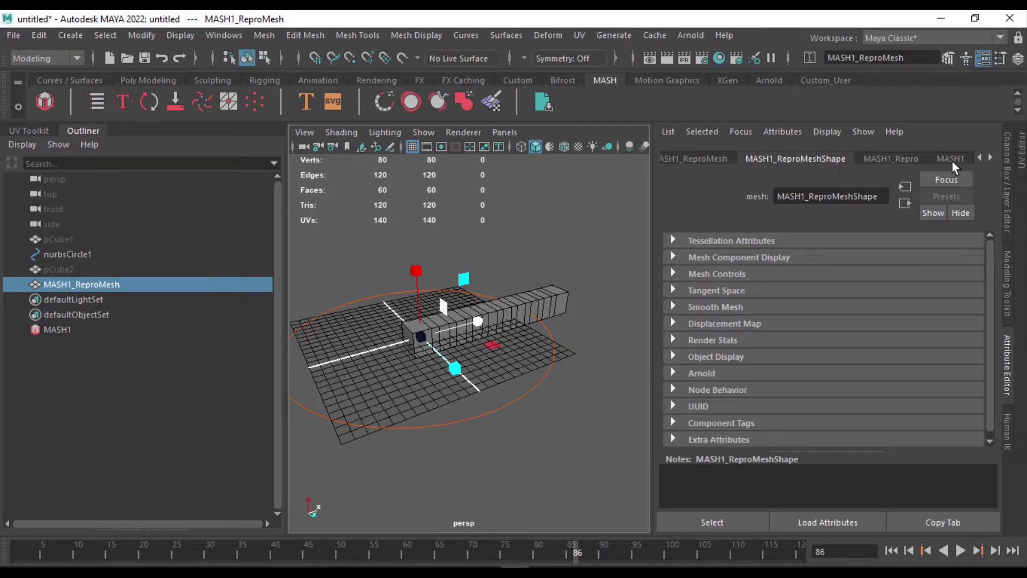
left_click(951, 159)
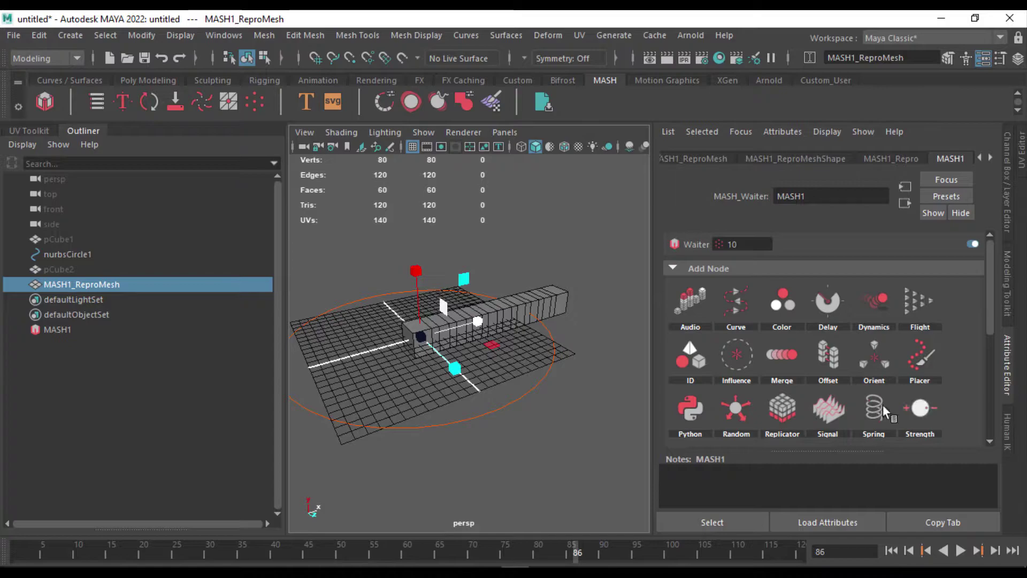
scroll(805, 346, "down", 1)
left_click_drag(991, 320, 979, 281)
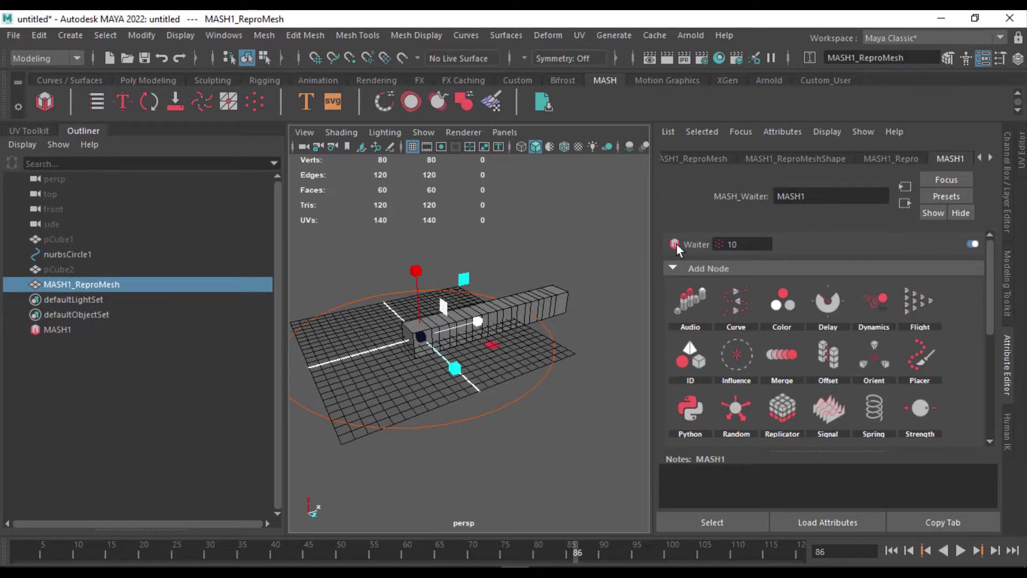
Add a Curve node to the MASH1 network.
middle_click_drag(465, 317, 551, 328, "alt")
right_click_drag(551, 328, 609, 340, "alt")
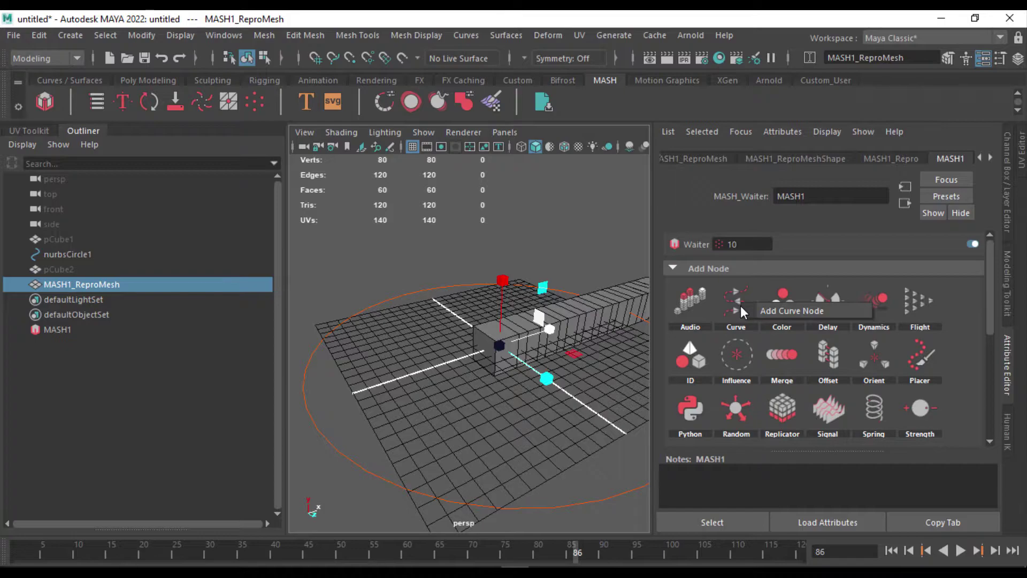
left_click(763, 311)
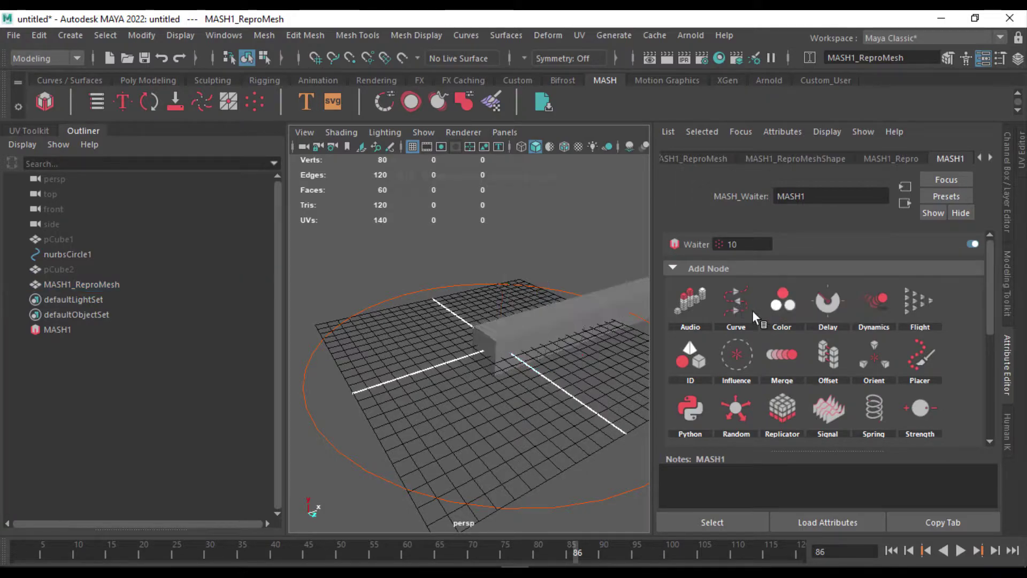
left_click(753, 311)
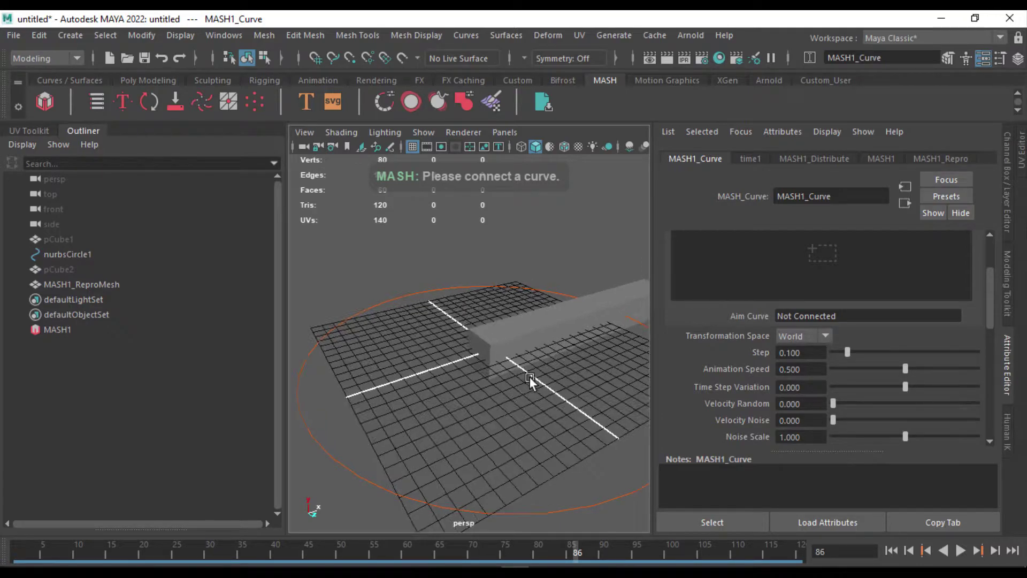
Try to connect nurbsCircle1 to the Input Curves of the MASH1_Curve node.
left_click_drag(530, 377, 495, 330, "alt")
left_click_drag(562, 368, 529, 372, "alt")
scroll(737, 285, "up", 2)
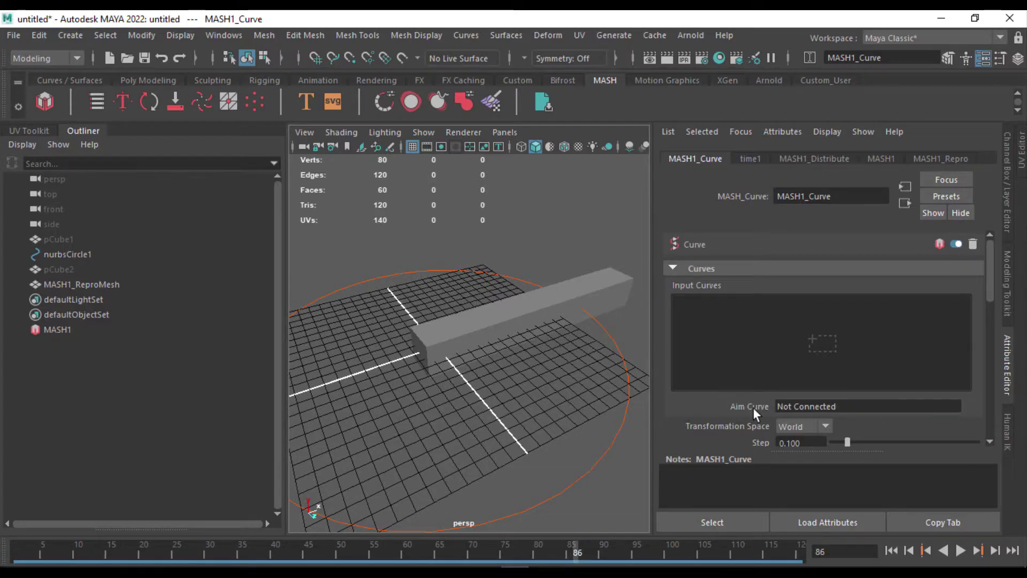
middle_click_drag(67, 254, 766, 382)
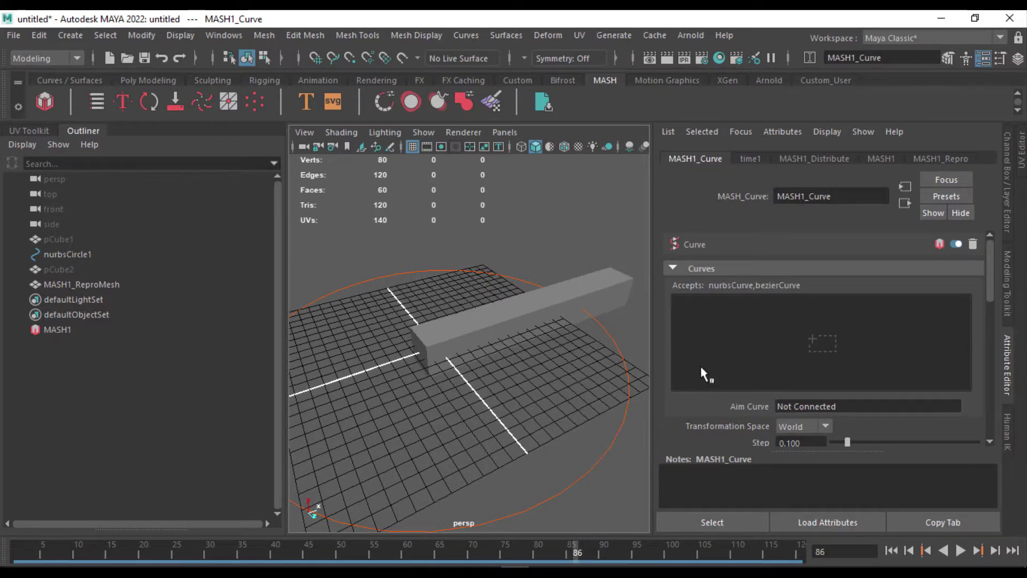
left_click_drag(700, 365, 596, 313)
left_click(617, 343)
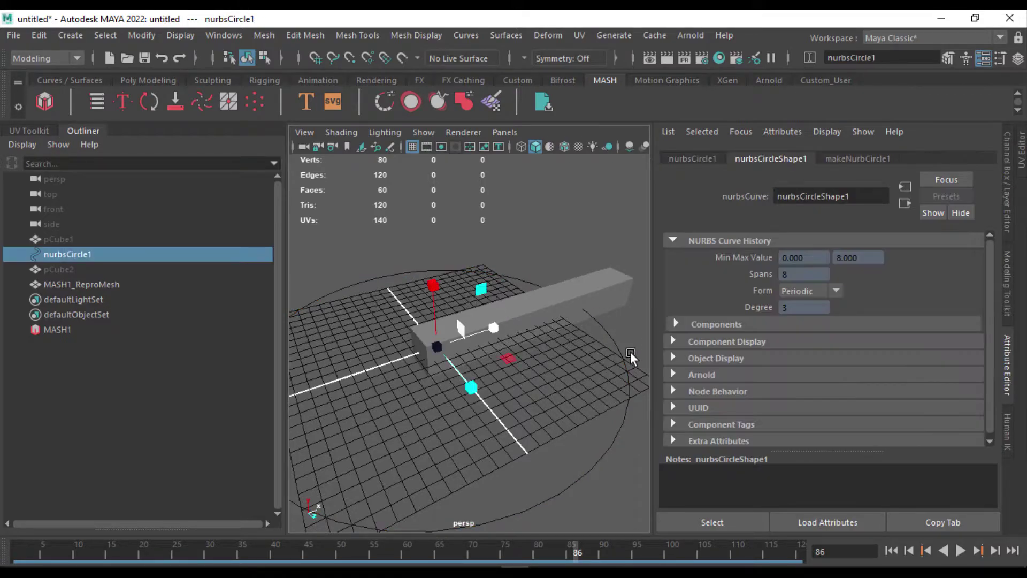
Connect the nurbsCircle1 curve to the Input Curves of the MASH1_Curve node.
left_click(59, 329)
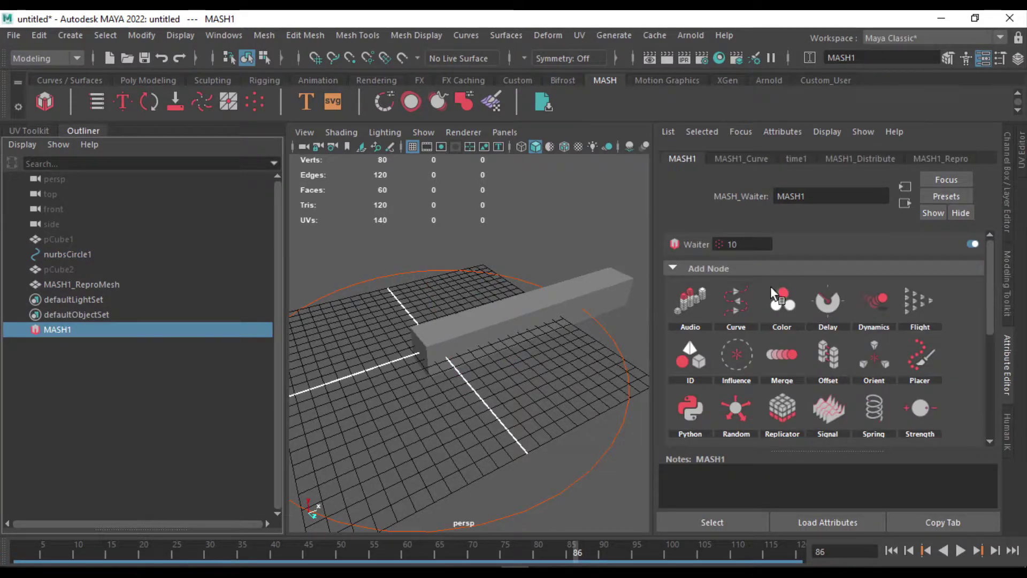
left_click(766, 160)
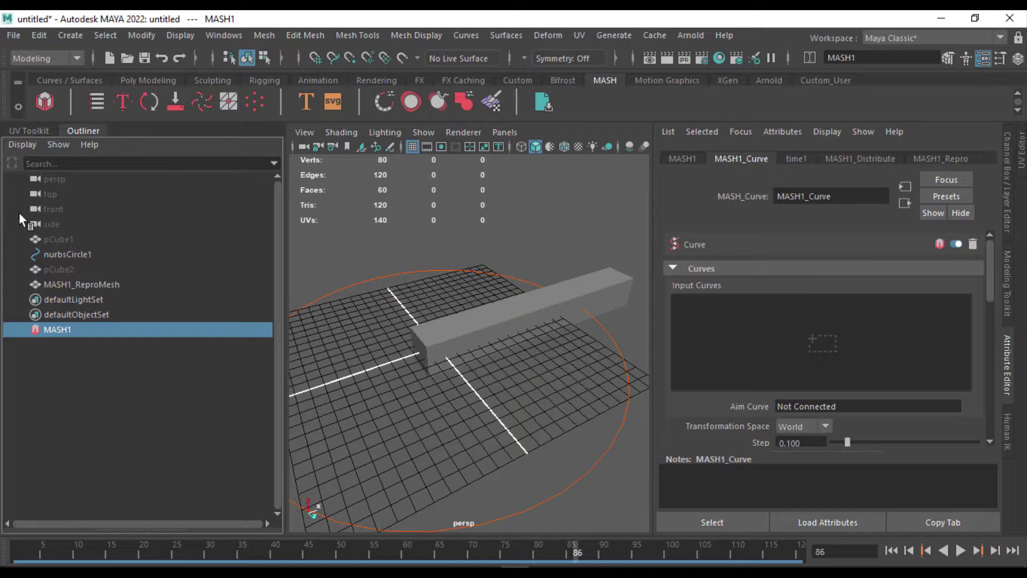
left_click_drag(68, 255, 838, 341)
left_click(94, 131)
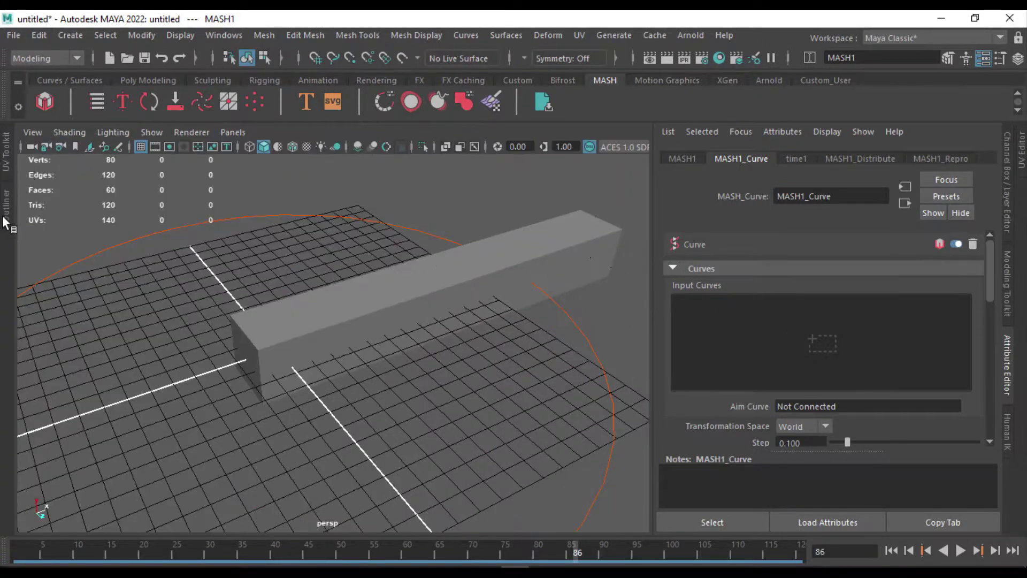
left_click(6, 220)
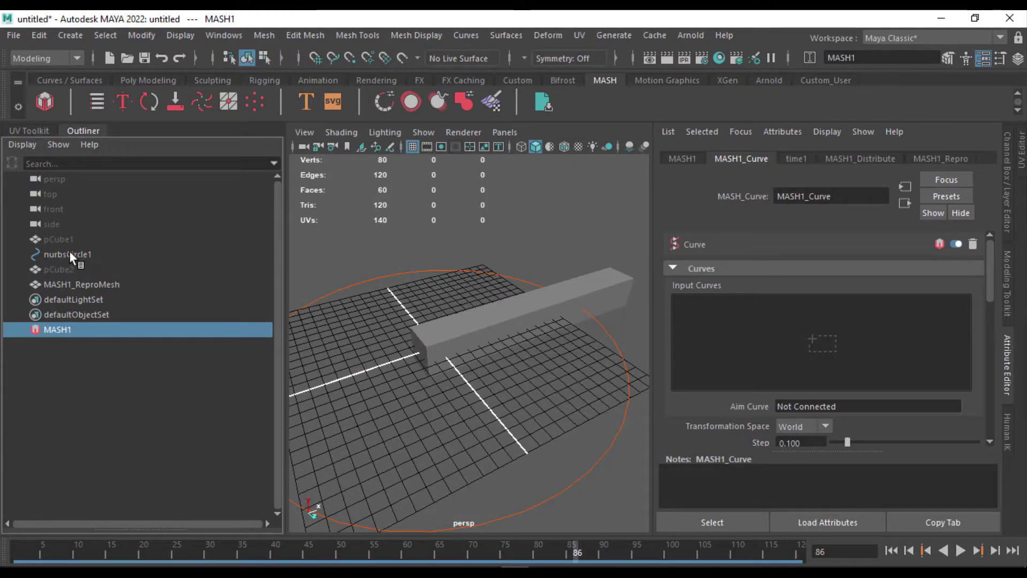
left_click_drag(69, 253, 49, 239)
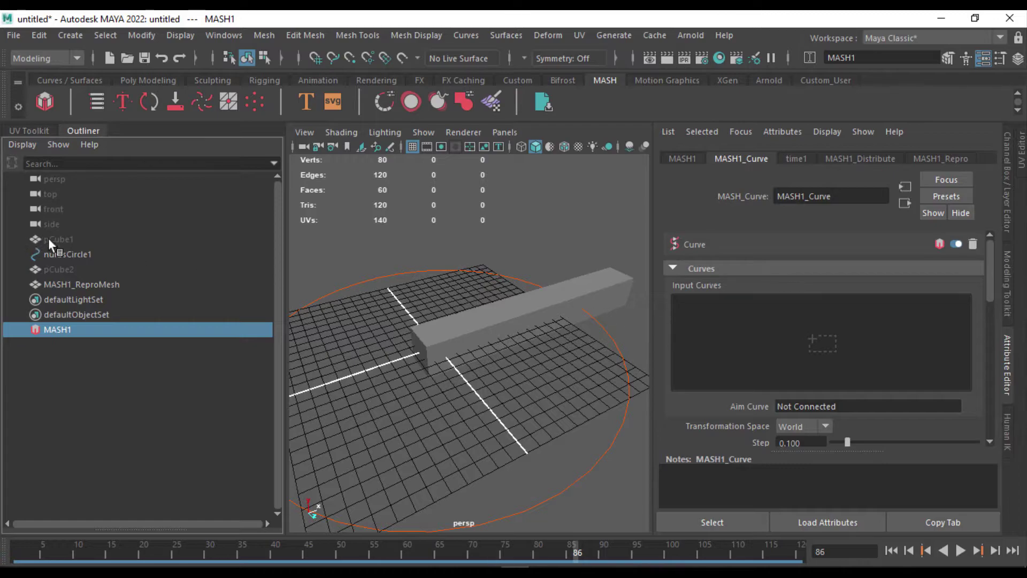
left_click(89, 253)
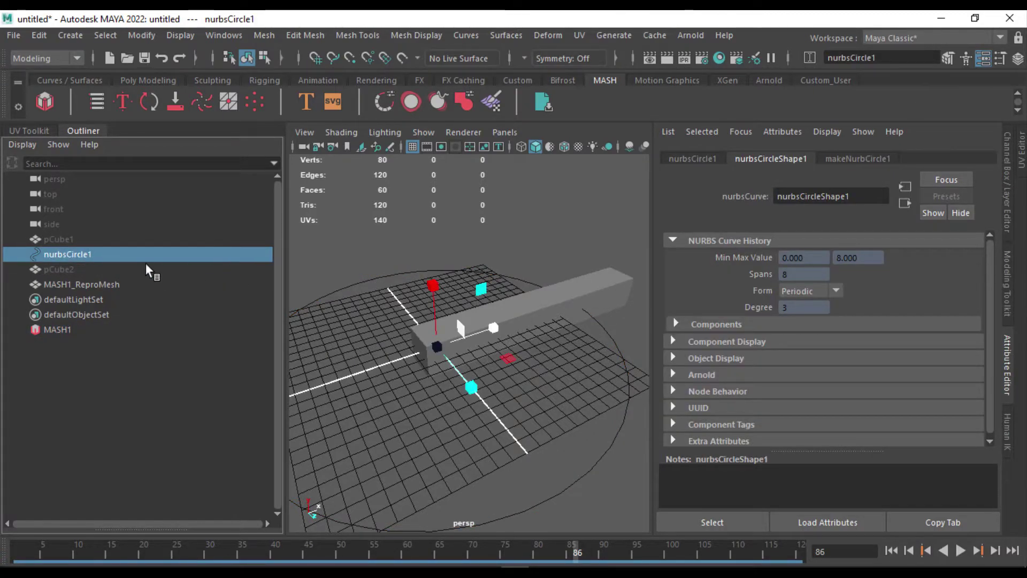
left_click_drag(523, 289, 494, 302, "alt")
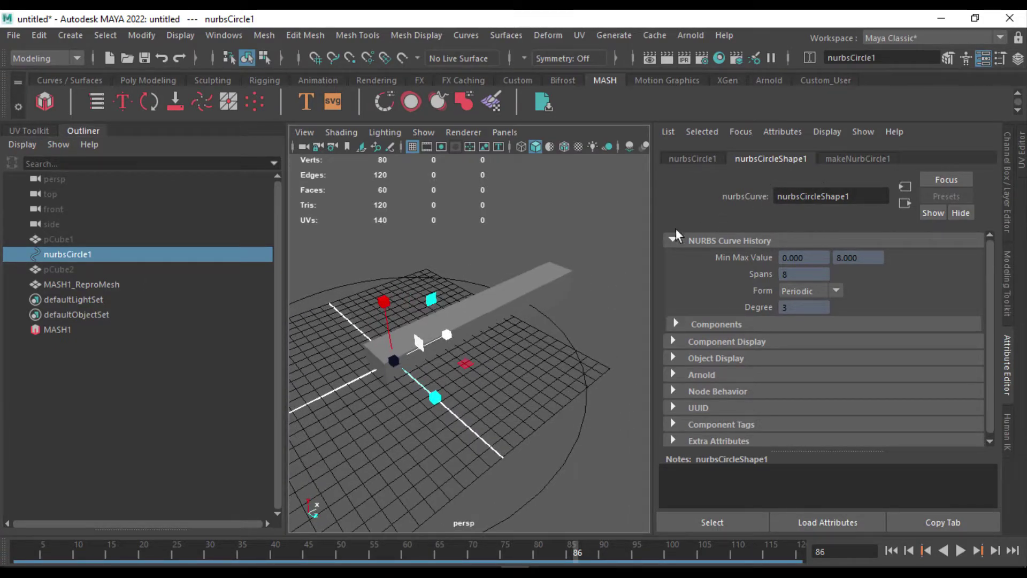
left_click(63, 330)
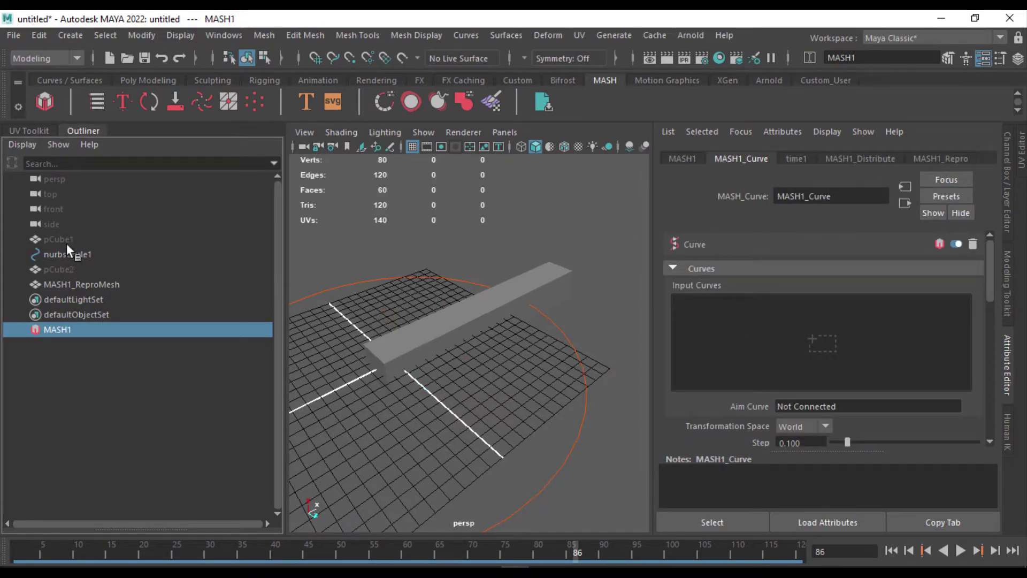
left_click_drag(70, 256, 762, 320)
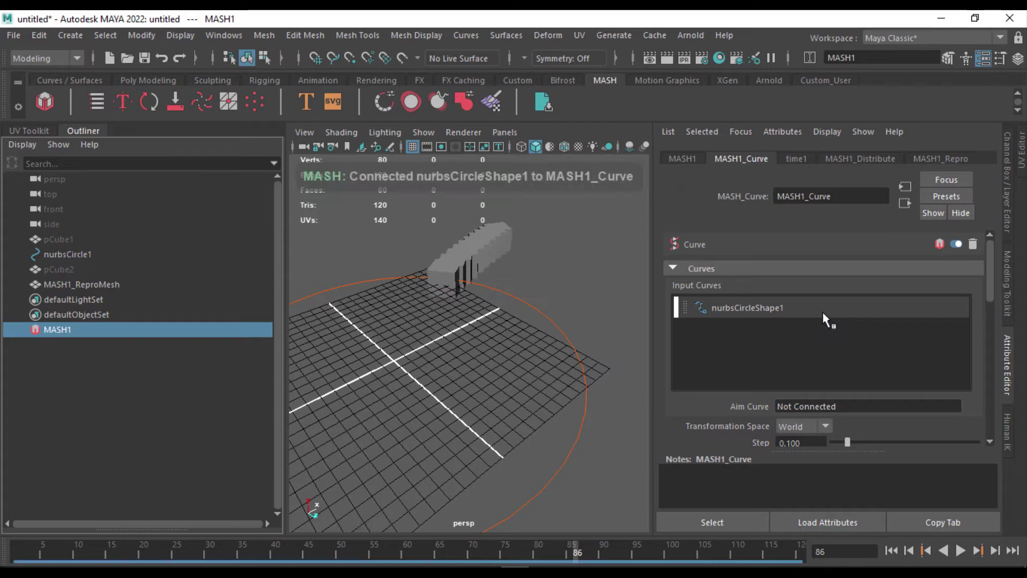
Set the Step of the MASH1_Curve node to 1.000 to spread the cubes along the curve.
left_click_drag(540, 272, 479, 277, "alt")
middle_click_drag(479, 277, 393, 281, "alt")
right_click_drag(393, 280, 512, 299, "alt")
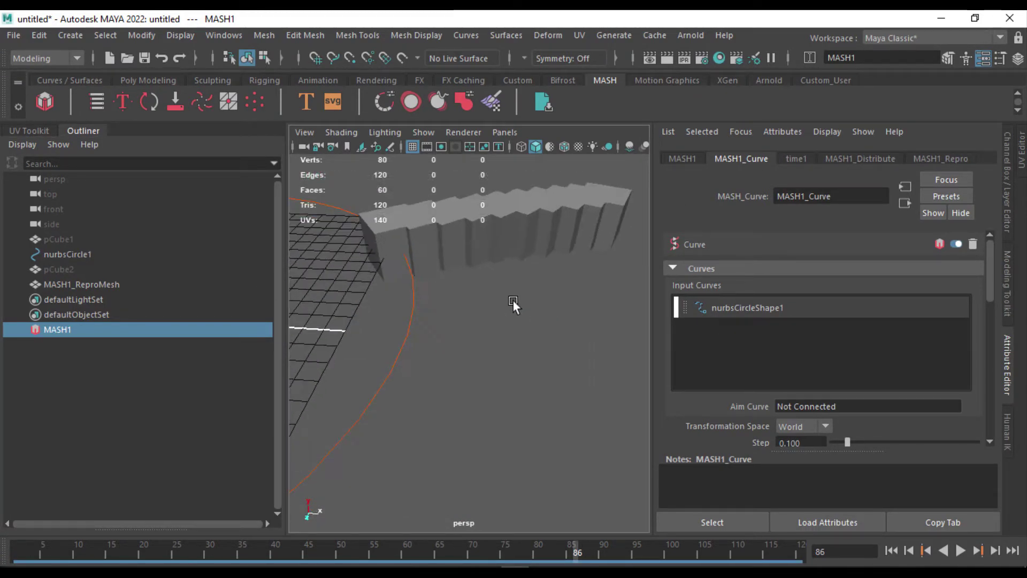
middle_click_drag(403, 259, 412, 284, "alt")
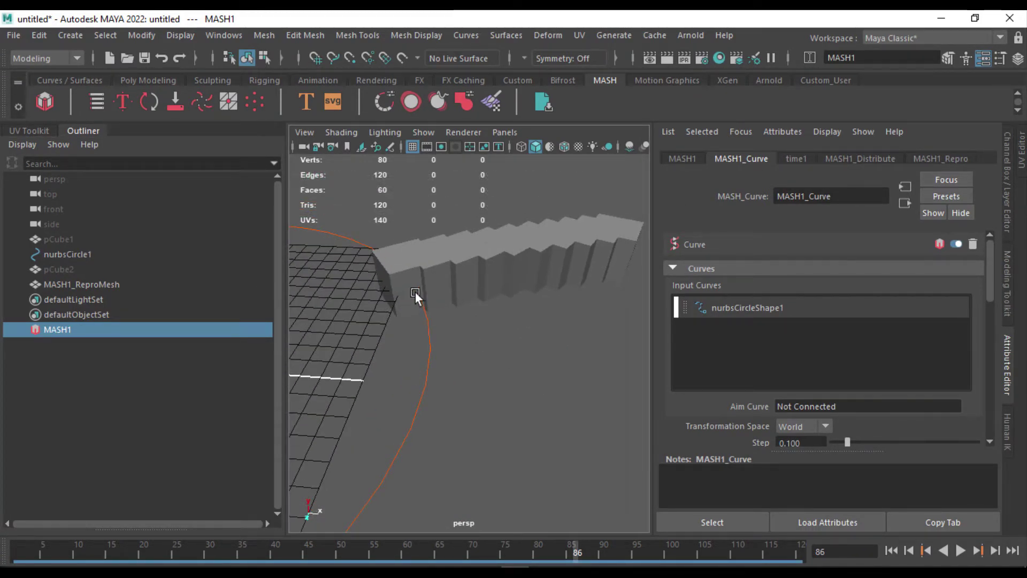
right_click_drag(534, 328, 422, 304, "alt")
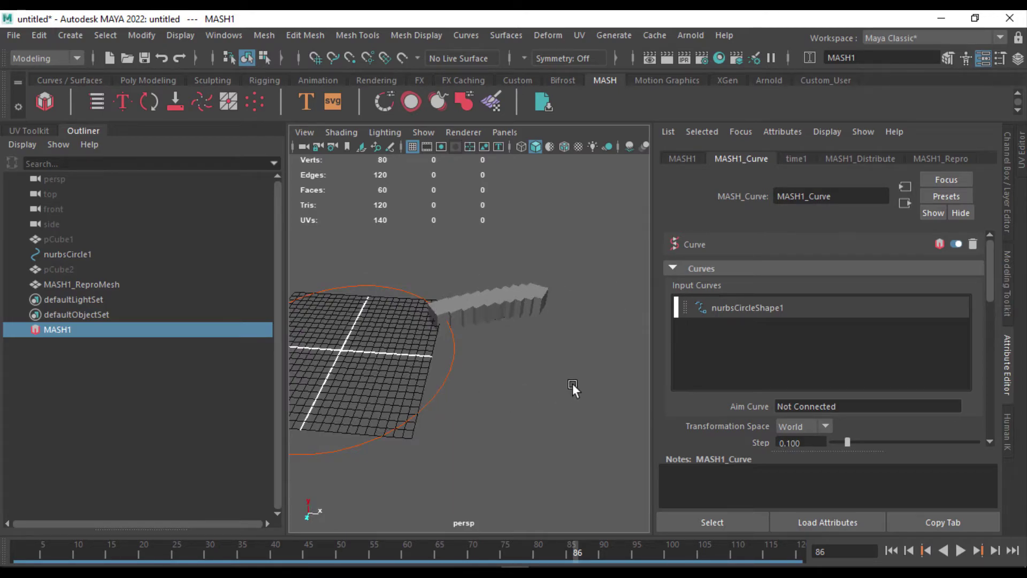
scroll(681, 391, "down", 2)
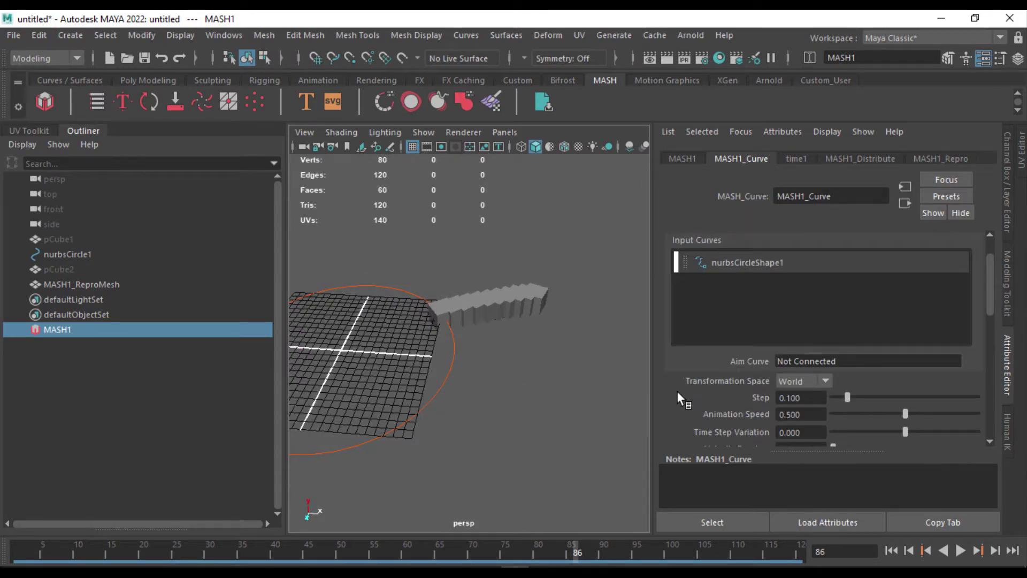
scroll(678, 393, "down", 4)
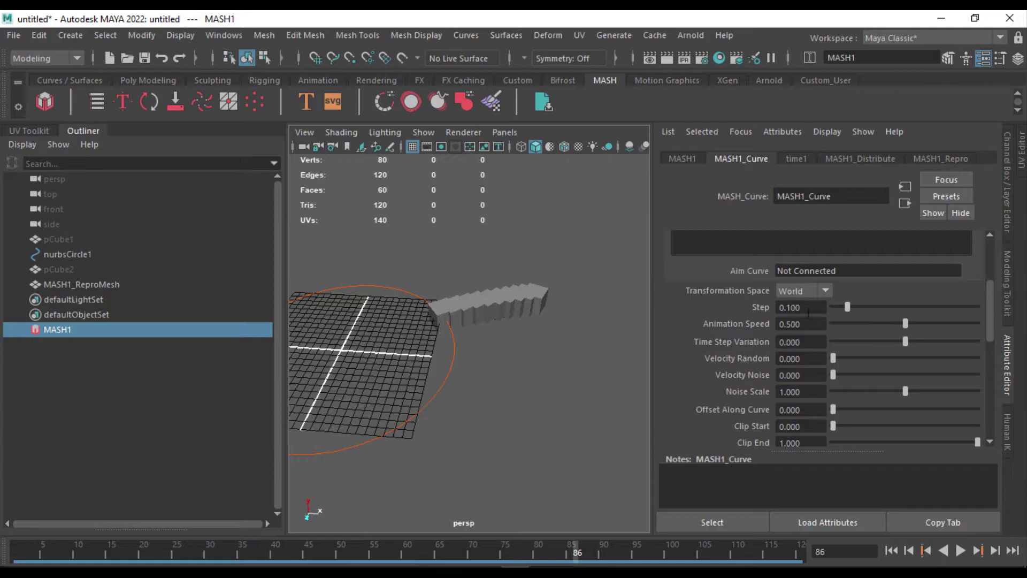
left_click_drag(848, 306, 978, 308)
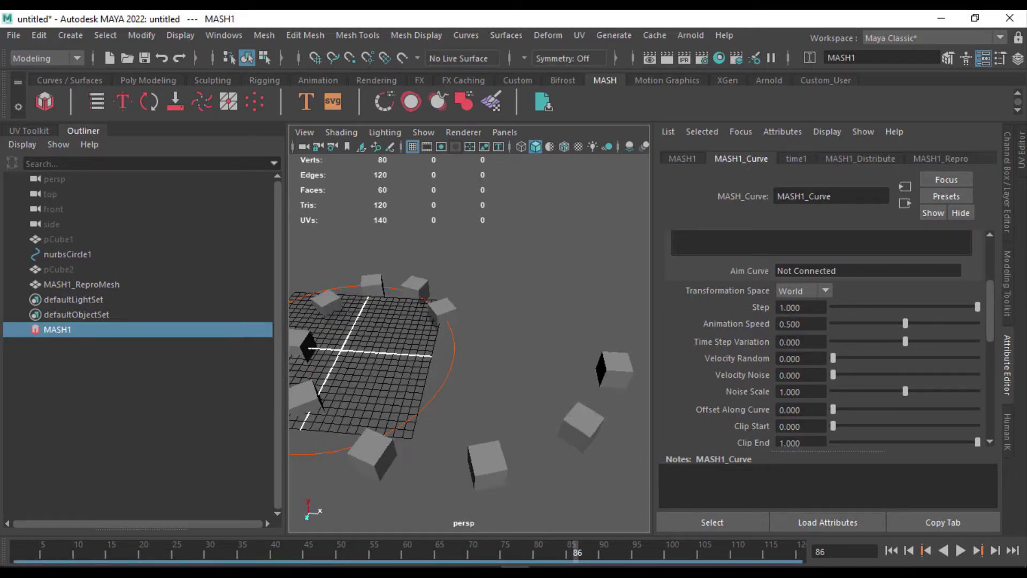
Change the Distribution Type of the MASH1_Distribute node to Paint Effects.
scroll(529, 341, "up", 3)
middle_click_drag(321, 341, 439, 323, "alt")
scroll(387, 294, "down", 6)
left_click_drag(387, 293, 470, 334, "alt")
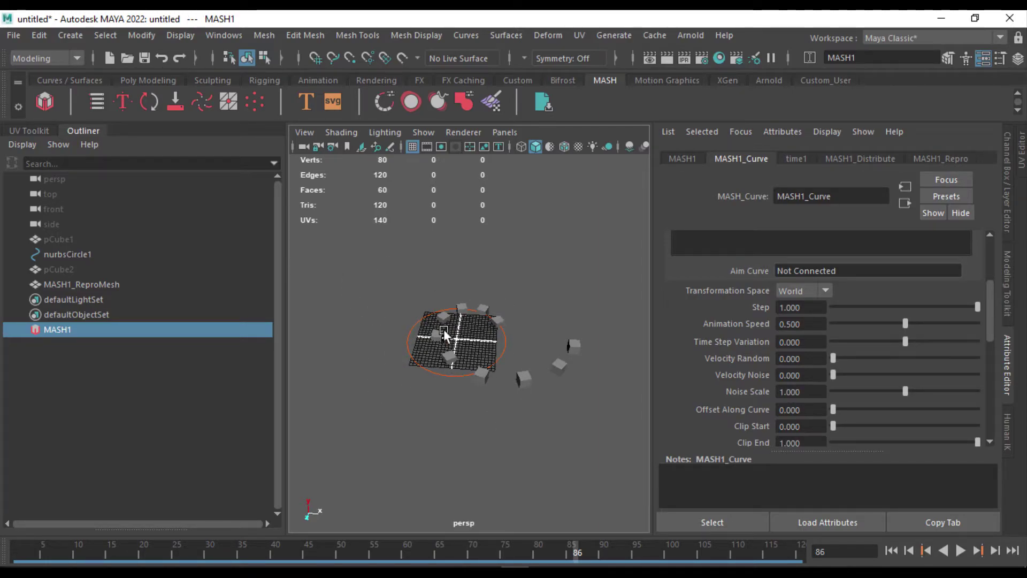
right_click_drag(444, 329, 529, 363, "alt")
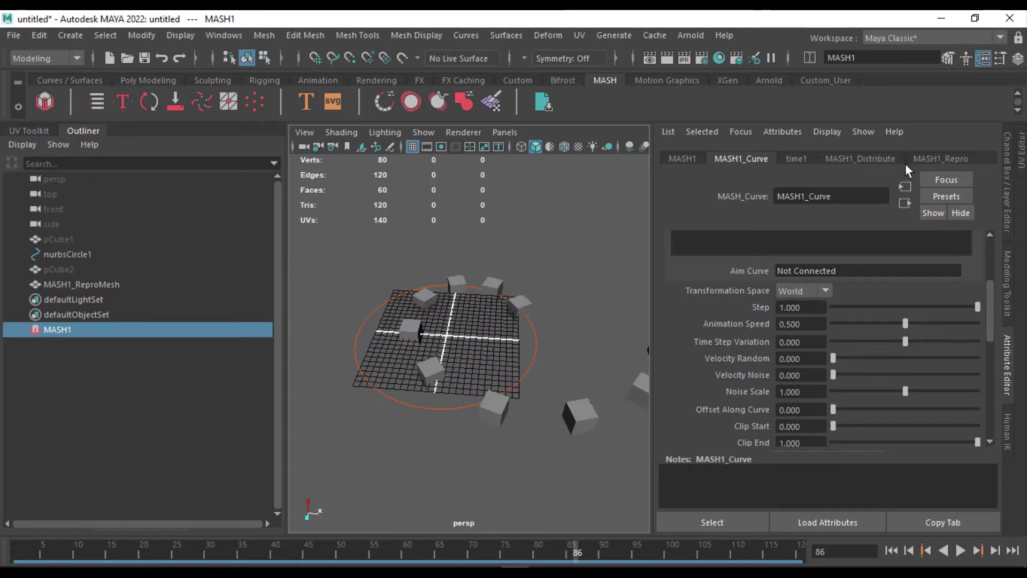
left_click(886, 159)
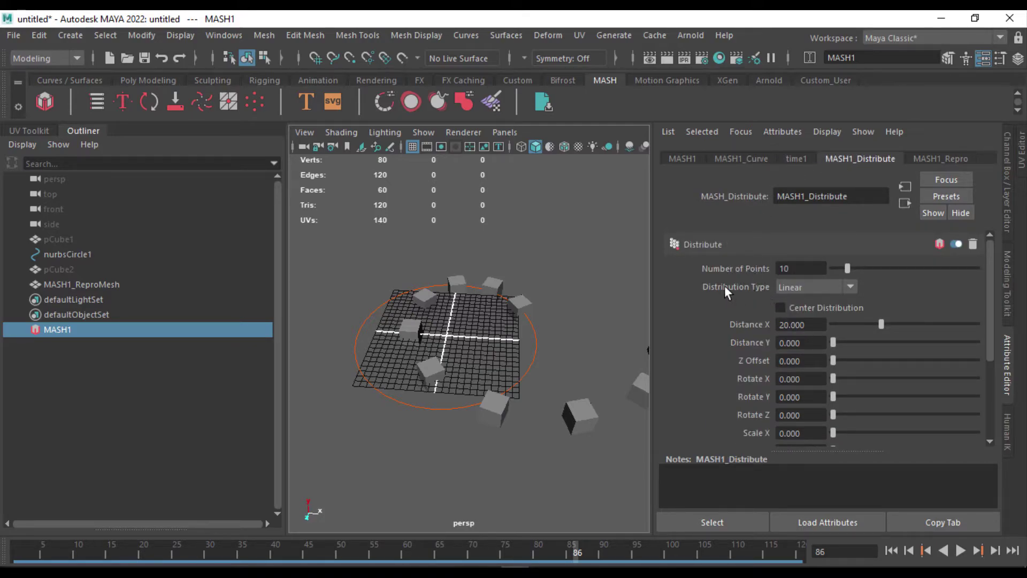
left_click(790, 287)
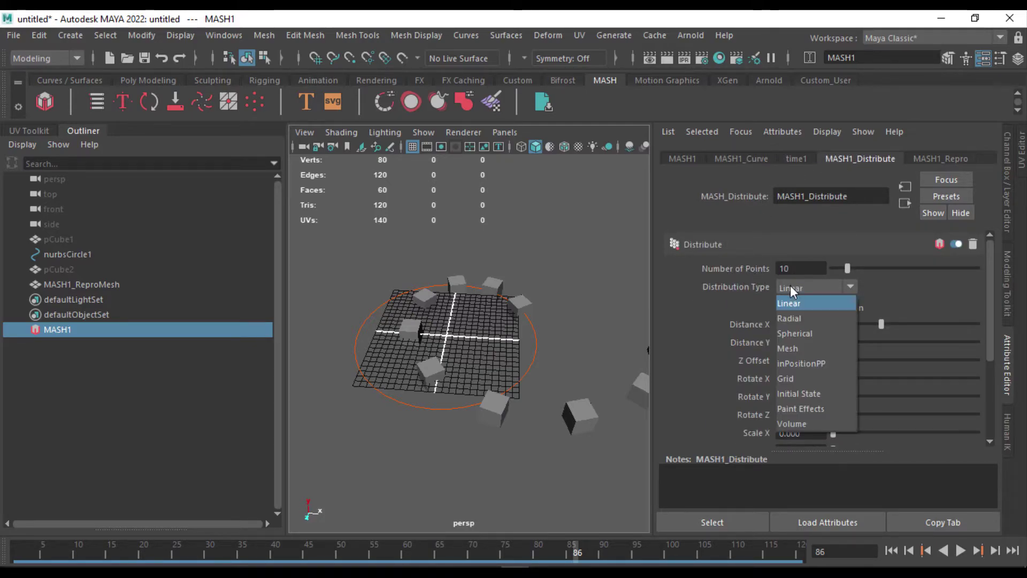
left_click(797, 408)
Set the Number of Points of the MASH1_Distribute node to 24.
scroll(503, 321, "up", 5)
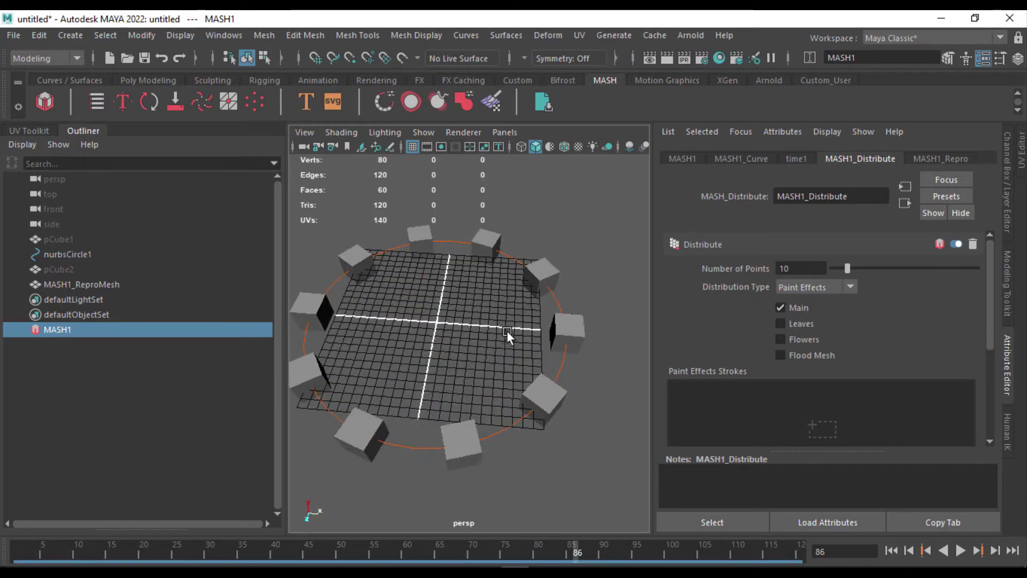
left_click_drag(522, 226, 450, 236, "alt")
right_click_drag(450, 236, 501, 255, "alt")
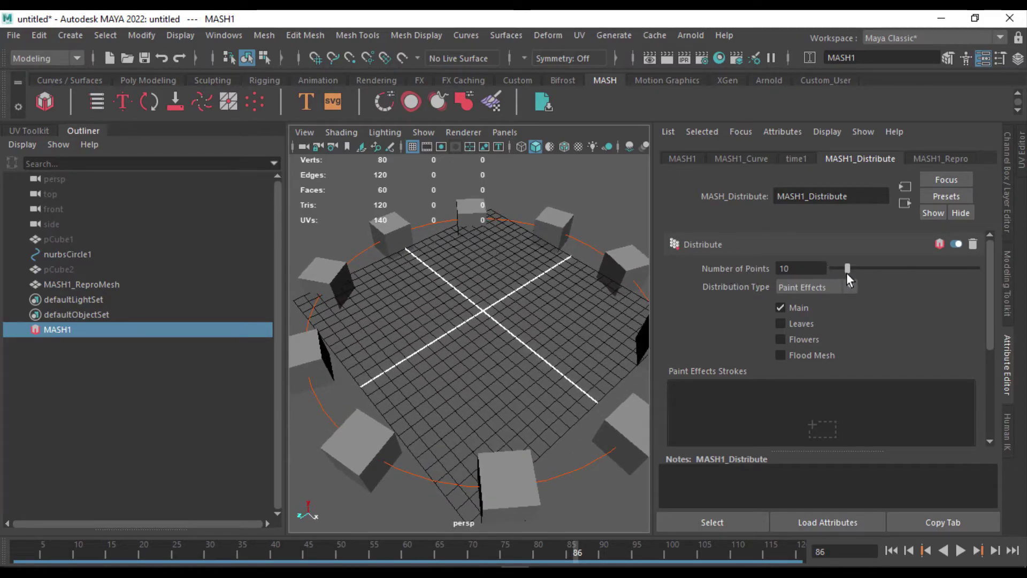
left_click_drag(847, 273, 867, 272)
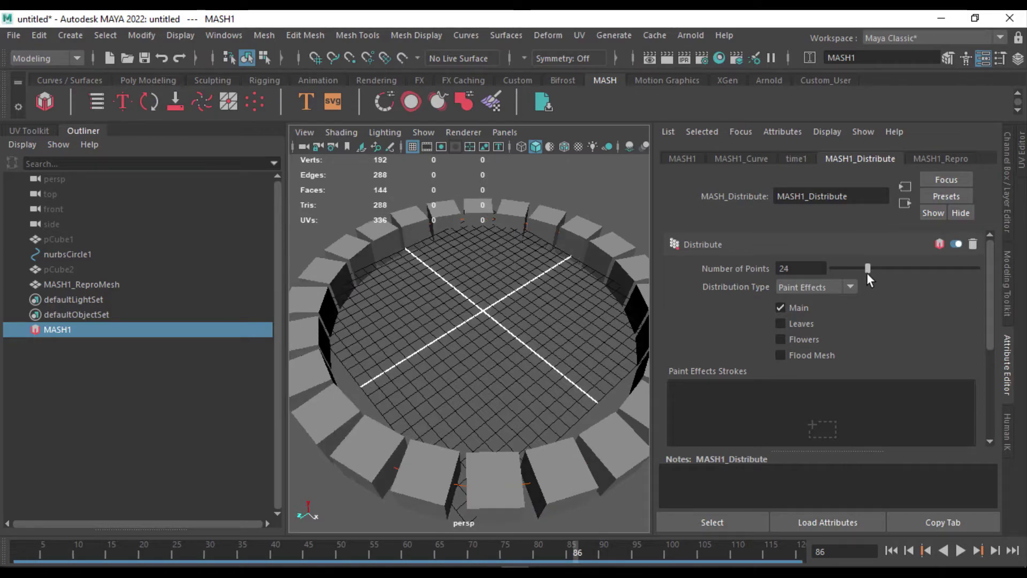
Examine the ring of cubes from several angles and distances to check their spacing along the circle.
scroll(515, 310, "down", 3)
left_click_drag(492, 303, 555, 311, "alt")
scroll(555, 312, "up", 5)
scroll(532, 293, "down", 5)
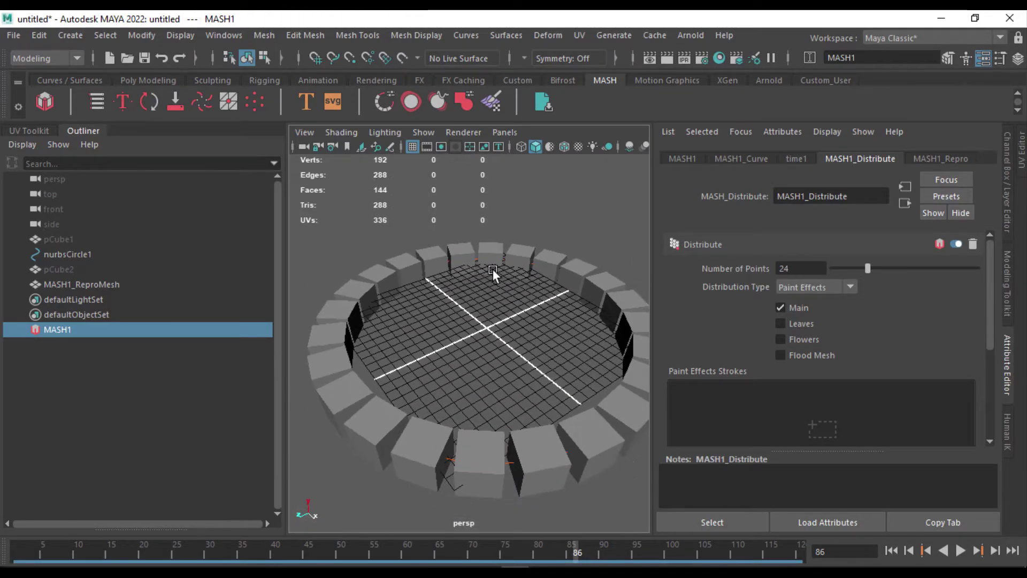
left_click_drag(492, 269, 520, 278, "alt")
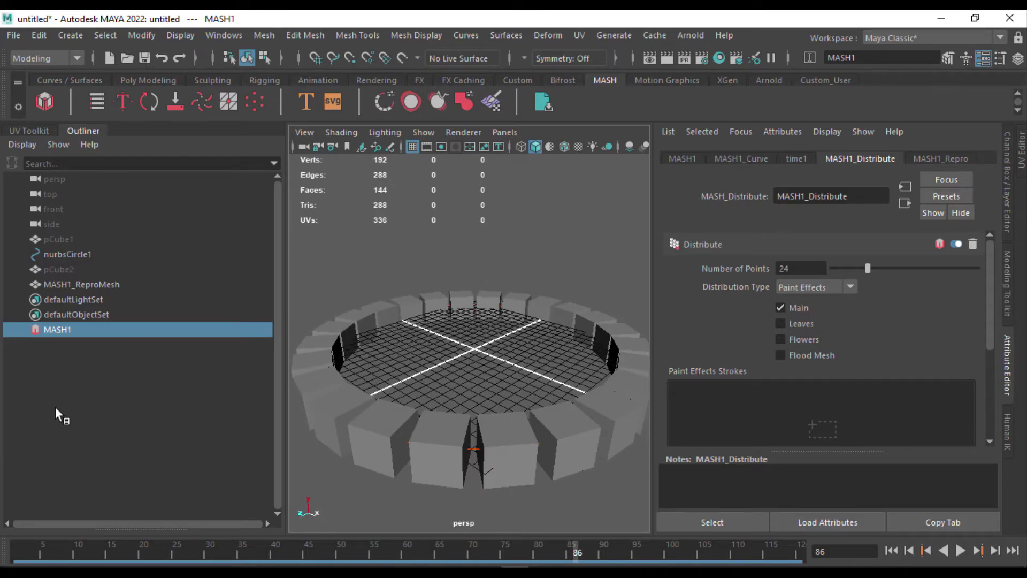
left_click_drag(496, 379, 456, 384, "alt")
scroll(469, 392, "up", 4)
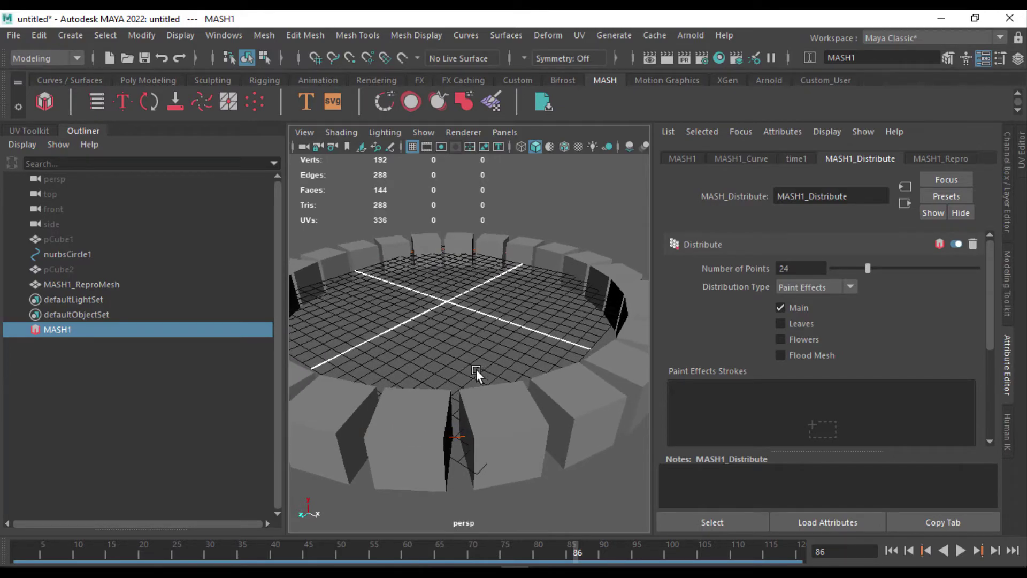
right_click_drag(480, 389, 447, 301, "alt")
left_click_drag(446, 302, 481, 324, "alt")
right_click_drag(481, 323, 455, 302, "alt")
middle_click_drag(457, 302, 542, 338, "alt")
scroll(495, 340, "up", 4)
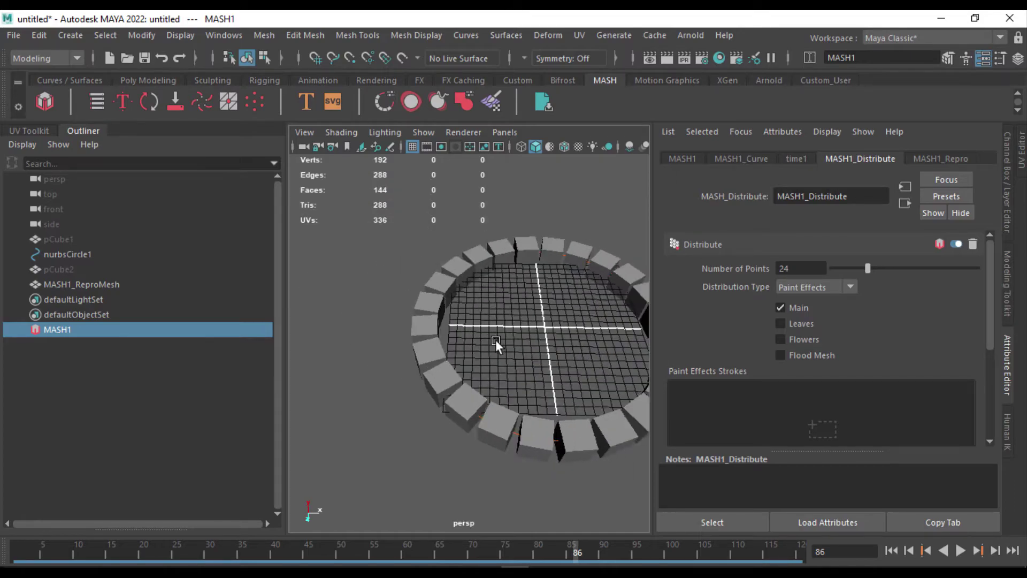
right_click_drag(495, 339, 530, 349, "alt")
left_click_drag(530, 349, 505, 333, "alt")
right_click_drag(504, 334, 436, 323, "alt")
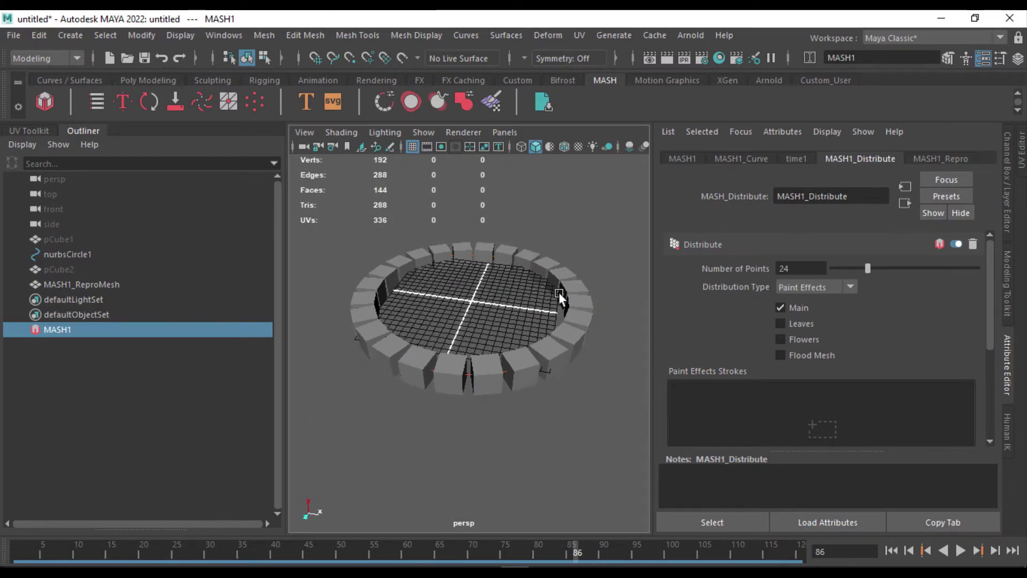
Delete all History and all Non-Deformer History in the scene with nothing selected.
left_click(459, 362)
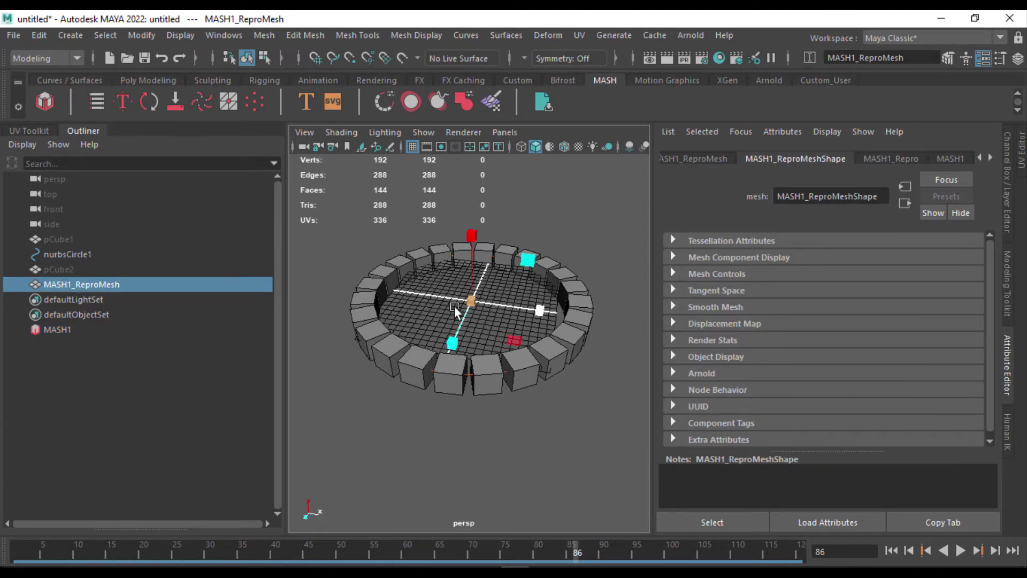
left_click(536, 213)
left_click(43, 34)
mouse_move(133, 229)
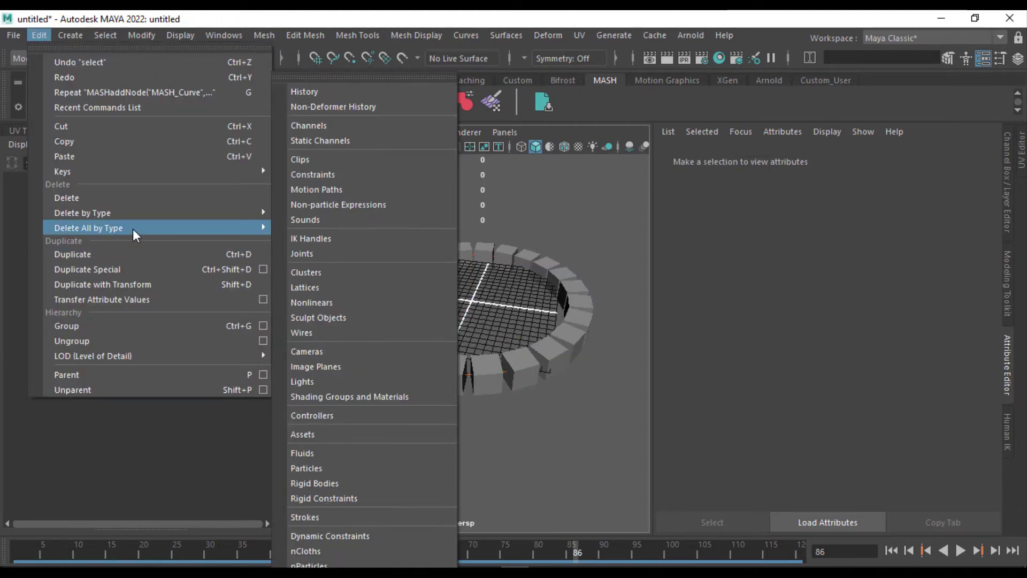
left_click(338, 94)
left_click(39, 36)
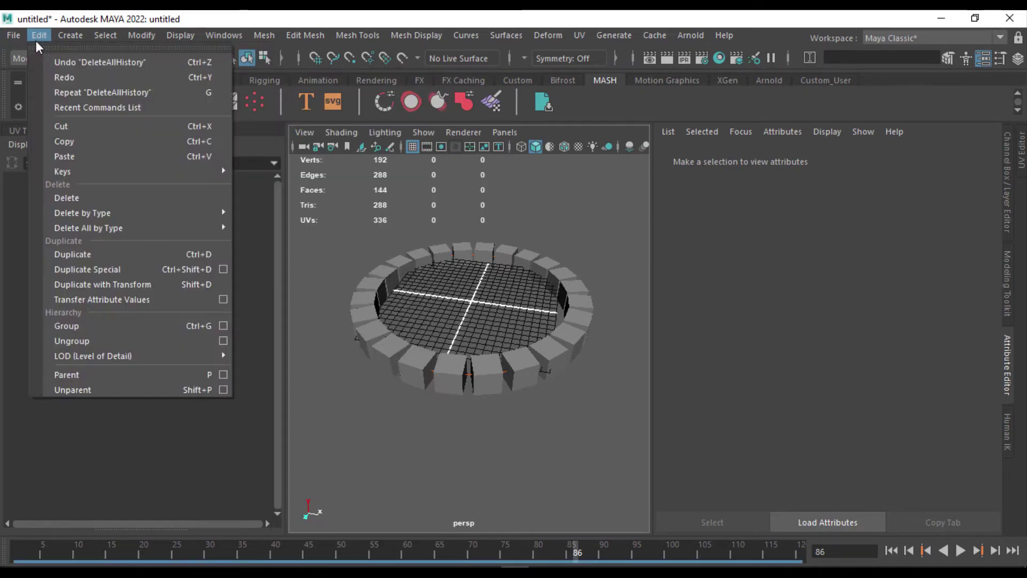
mouse_move(174, 229)
left_click(315, 108)
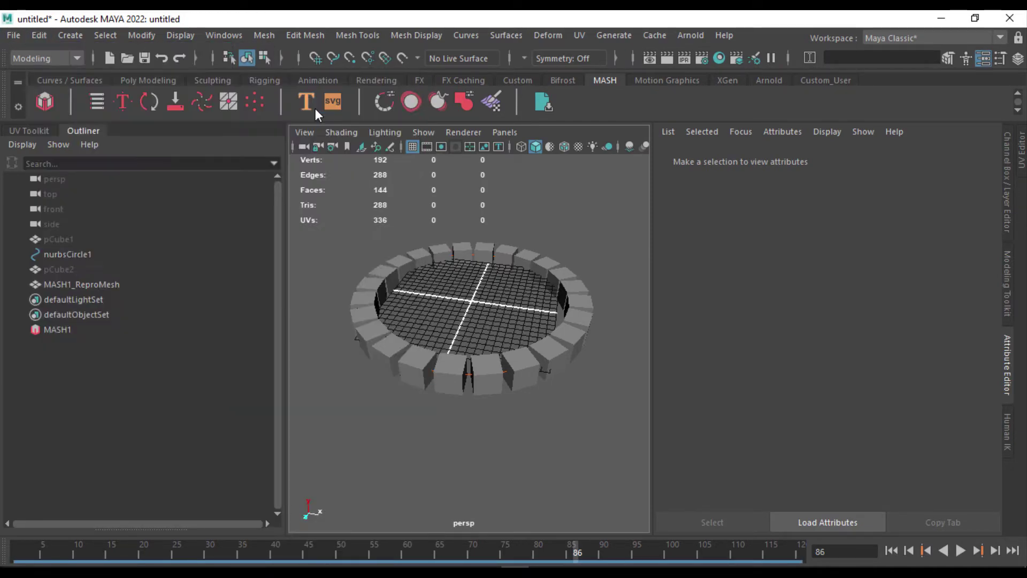
Delete the MASH1 waiter from the scene, keeping the MASH1_ReproMesh ring of cubes.
left_click_drag(447, 250, 436, 272, "alt")
middle_click_drag(436, 272, 415, 291, "alt")
right_click_drag(415, 291, 516, 332, "alt")
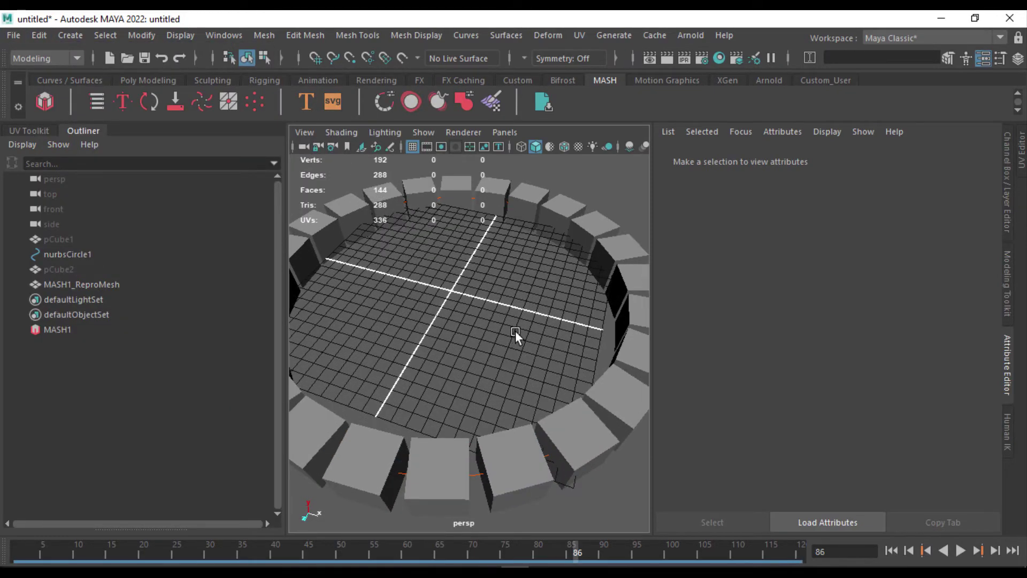
left_click(446, 452)
left_click(150, 328)
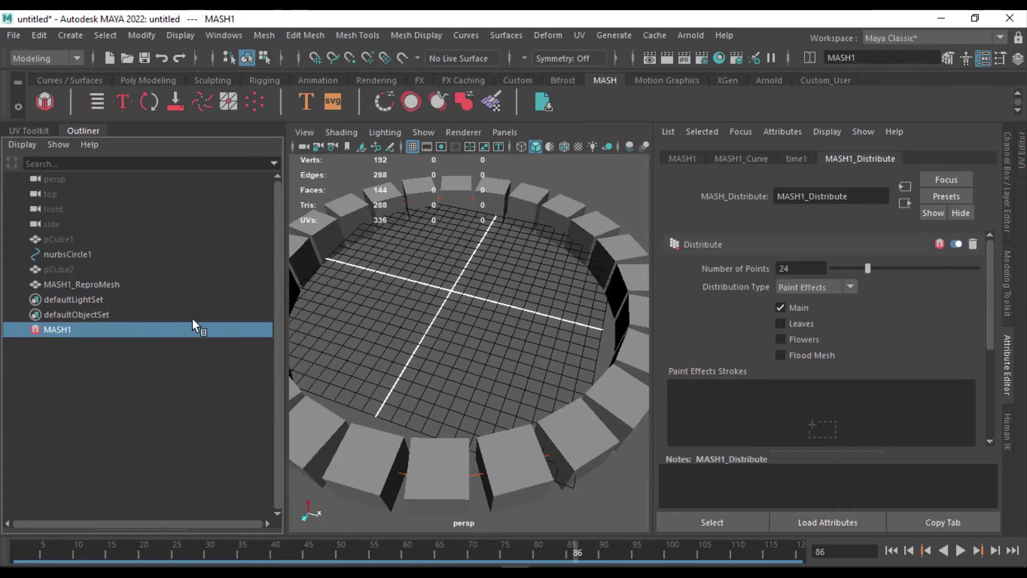
key("Delete")
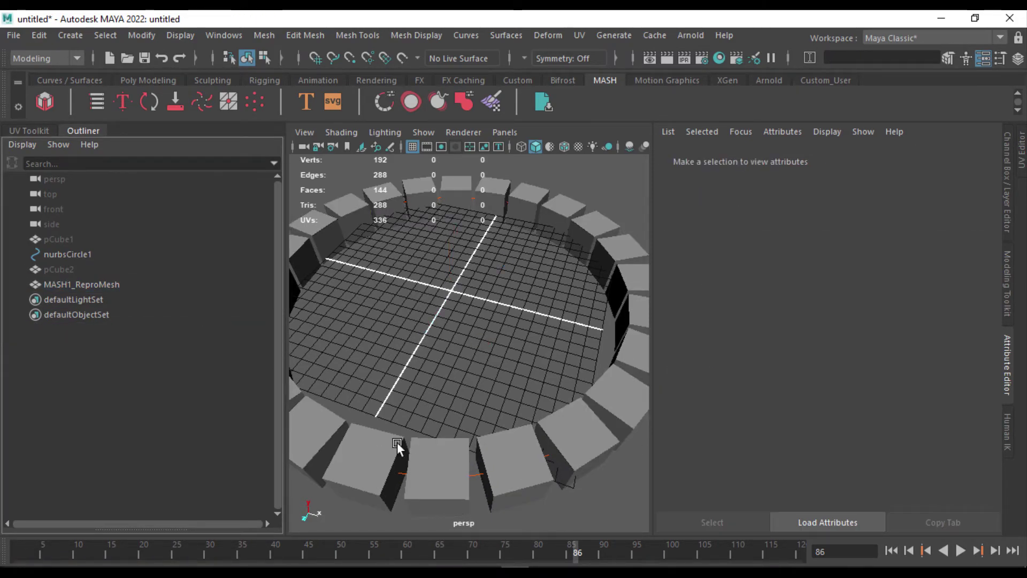
Delete the nurbsCircle1 guide curve running through the ring of cubes.
left_click(475, 466)
left_click(475, 474, "ctrl")
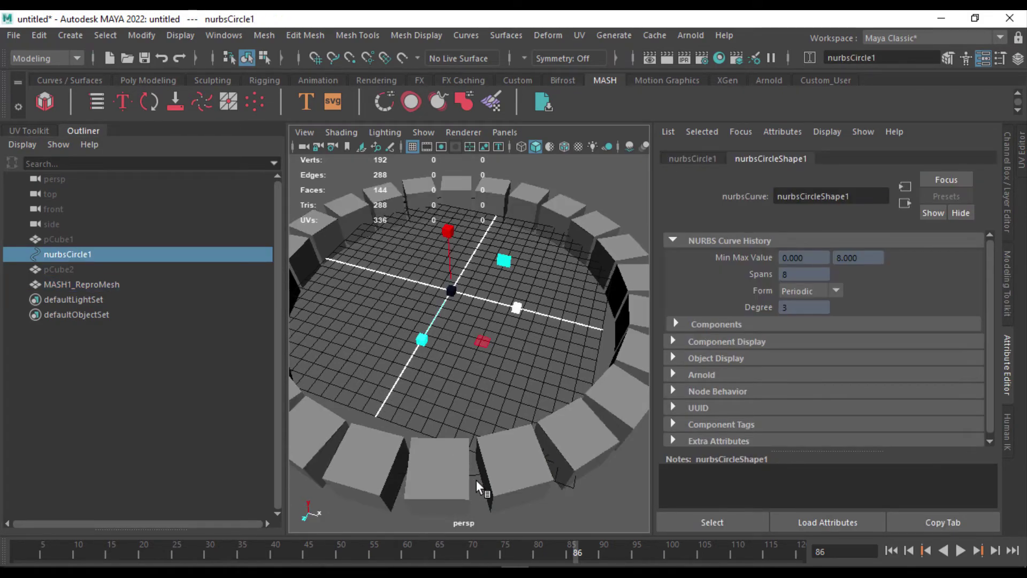
key("Delete")
left_click_drag(485, 319, 495, 351, "alt")
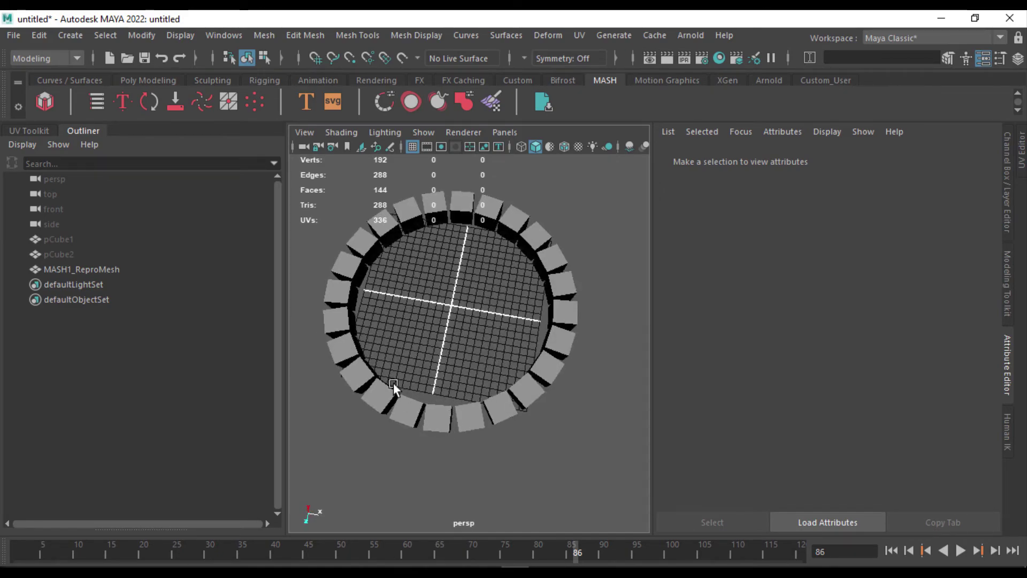